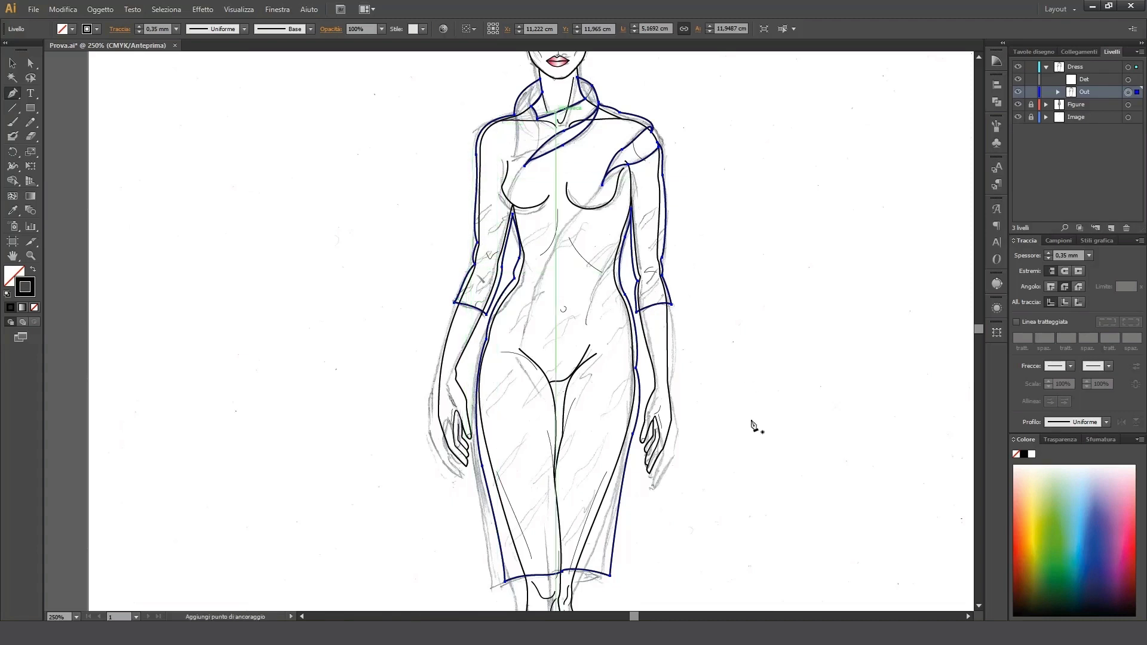
# - Draw an open practice path with the Pen tool beside the figure, combining curved segments with straight corner segments
pyautogui.moveTo(161, 168); pyautogui.dragTo(247, 139)
pyautogui.moveTo(307, 164); pyautogui.dragTo(269, 226)
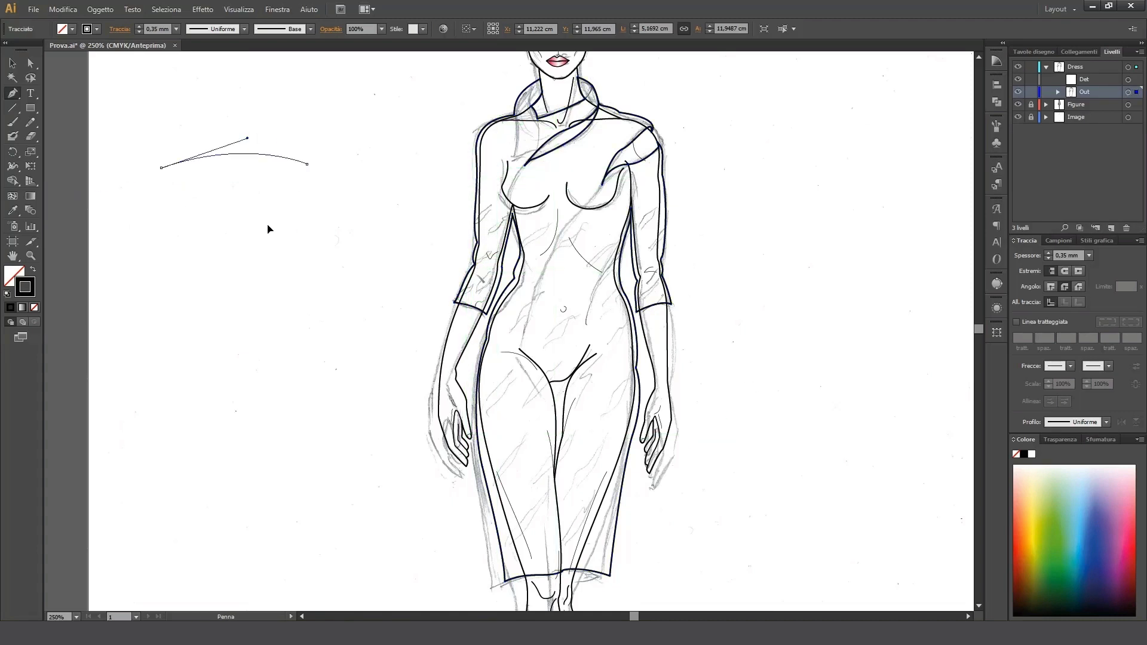
pyautogui.click(201, 353)
pyautogui.click(283, 448)
pyautogui.moveTo(321, 318); pyautogui.dragTo(326, 221)
pyautogui.moveTo(378, 148); pyautogui.dragTo(385, 141)
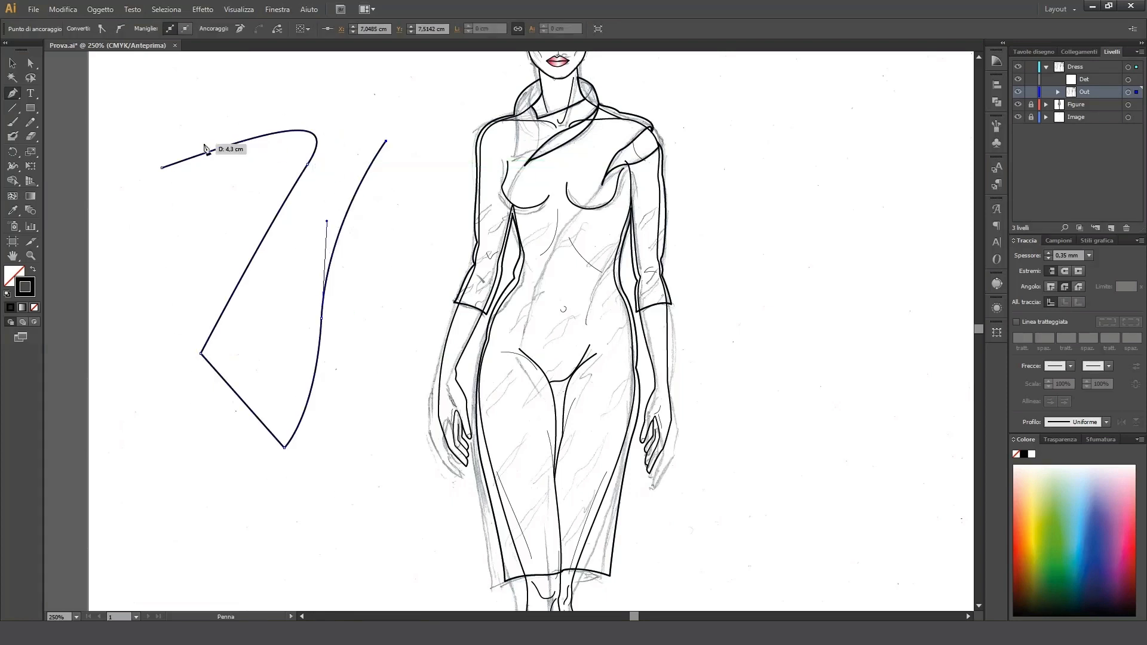
# - Select the practice path's starting anchor and the upper bend's anchor together with Direct Selection
pyautogui.click(31, 63)
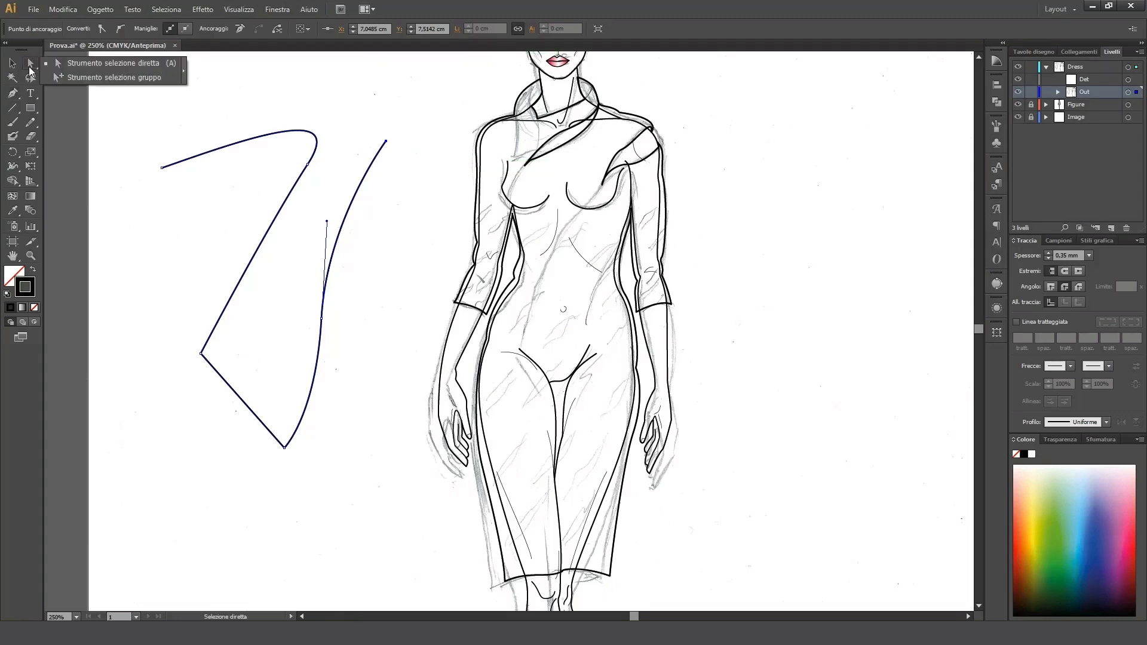
pyautogui.press('a')
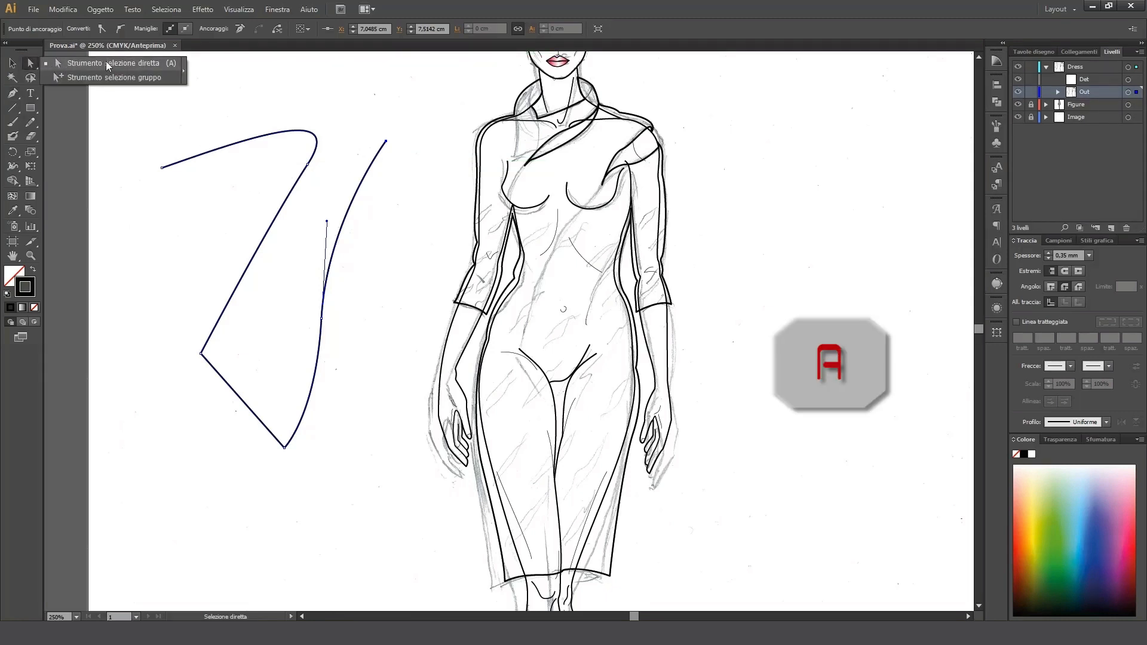
pyautogui.click(106, 63)
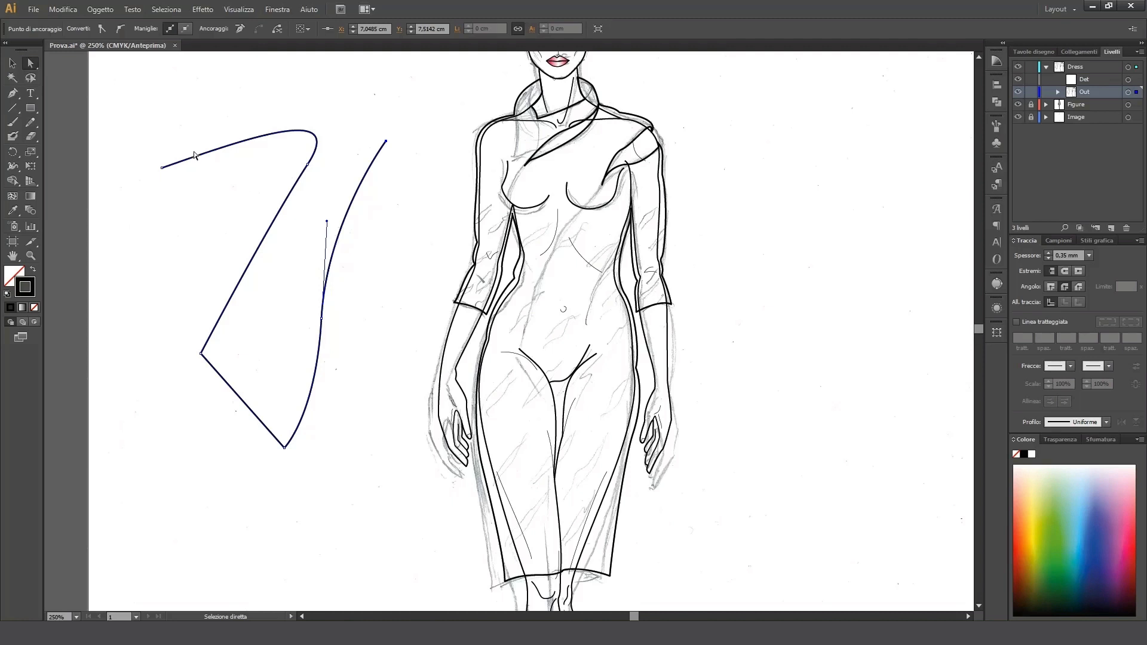
pyautogui.keyDown('shift'); pyautogui.click(161, 169); pyautogui.keyUp('shift')
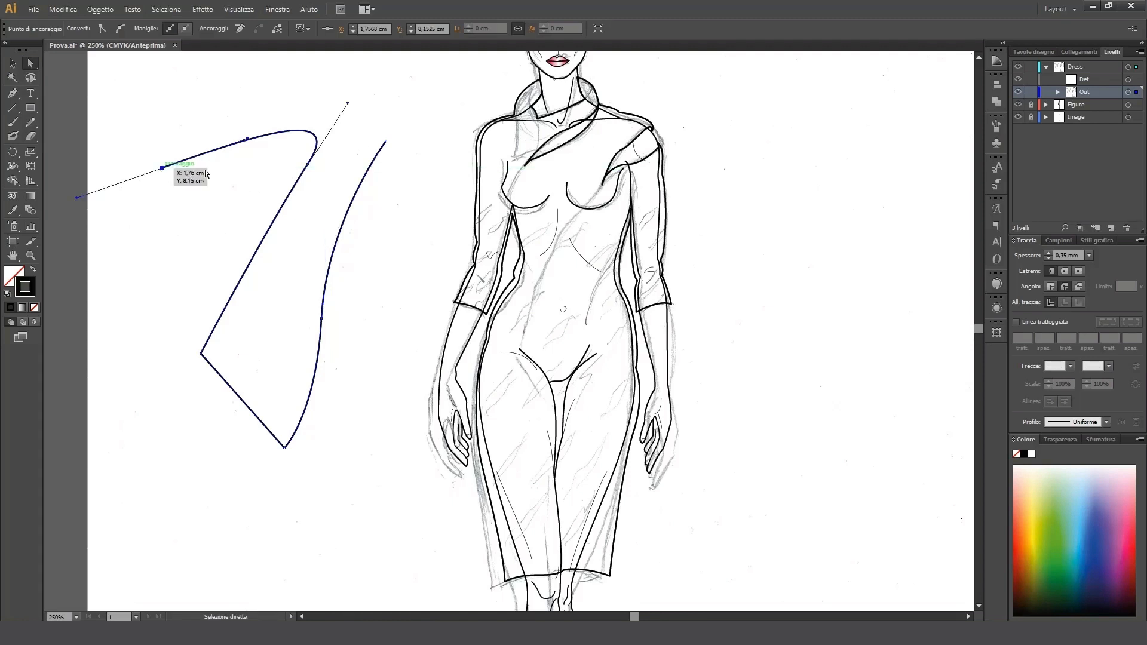
pyautogui.keyDown('shift'); pyautogui.click(309, 164); pyautogui.keyUp('shift')
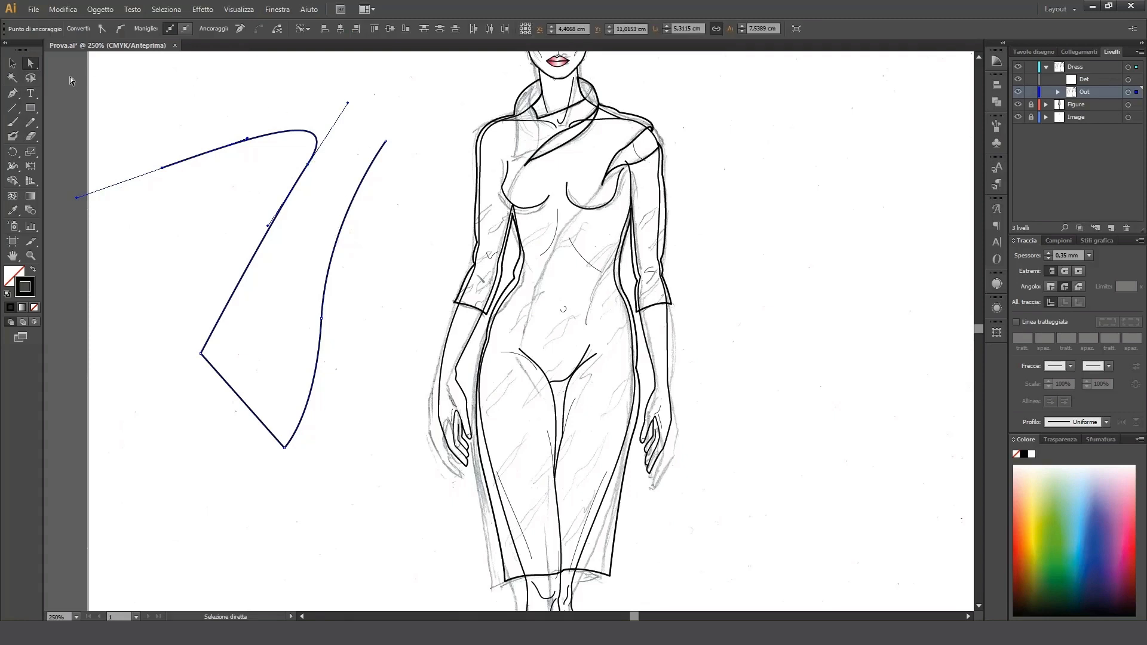
# - Lasso the practice path's upper bend anchor, and select the whole path with Group Selection
pyautogui.press('q')
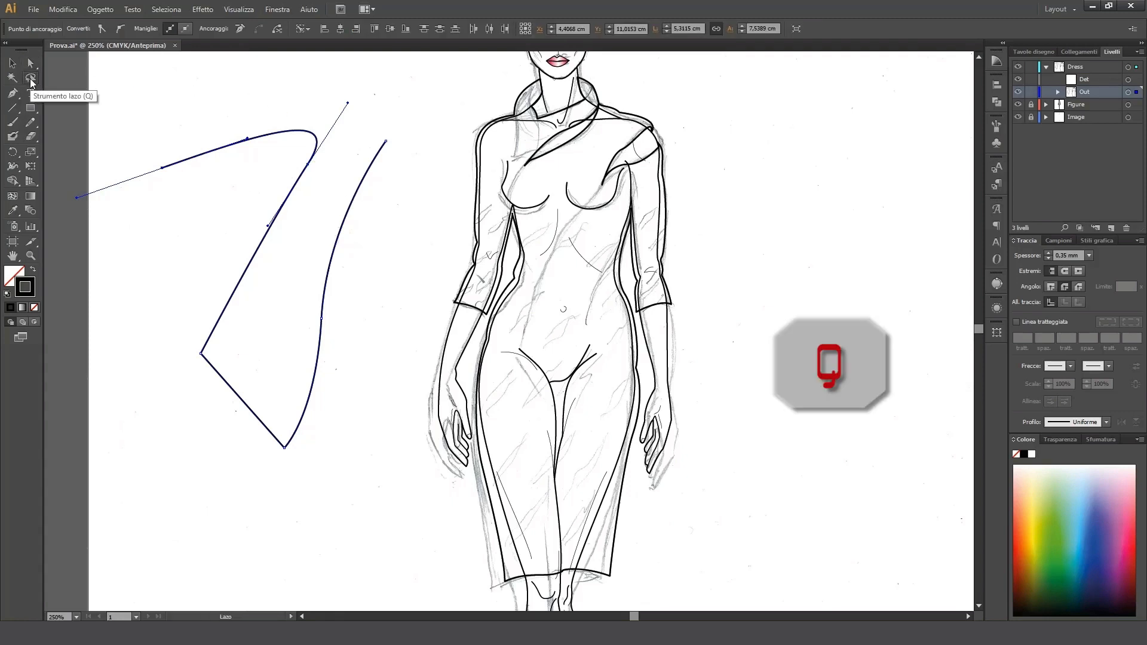
pyautogui.moveTo(287, 110)
pyautogui.mouseDown()
pyautogui.moveTo(118, 172)
pyautogui.moveTo(178, 288)
pyautogui.moveTo(195, 391)
pyautogui.moveTo(327, 195)
pyautogui.mouseUp()
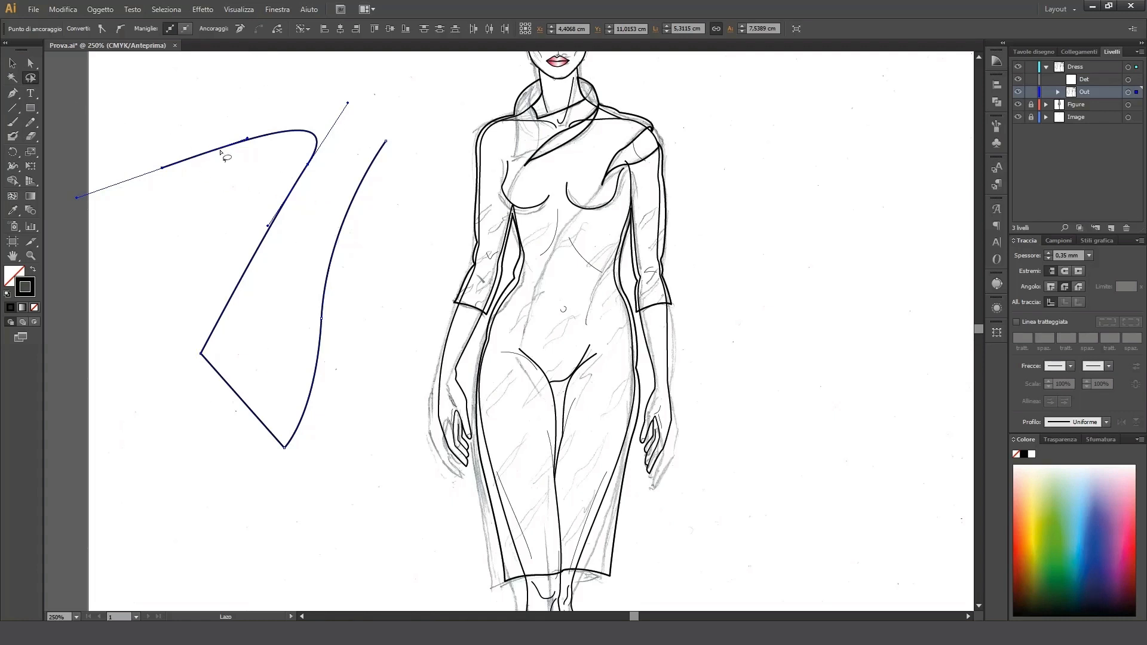
pyautogui.click(29, 63)
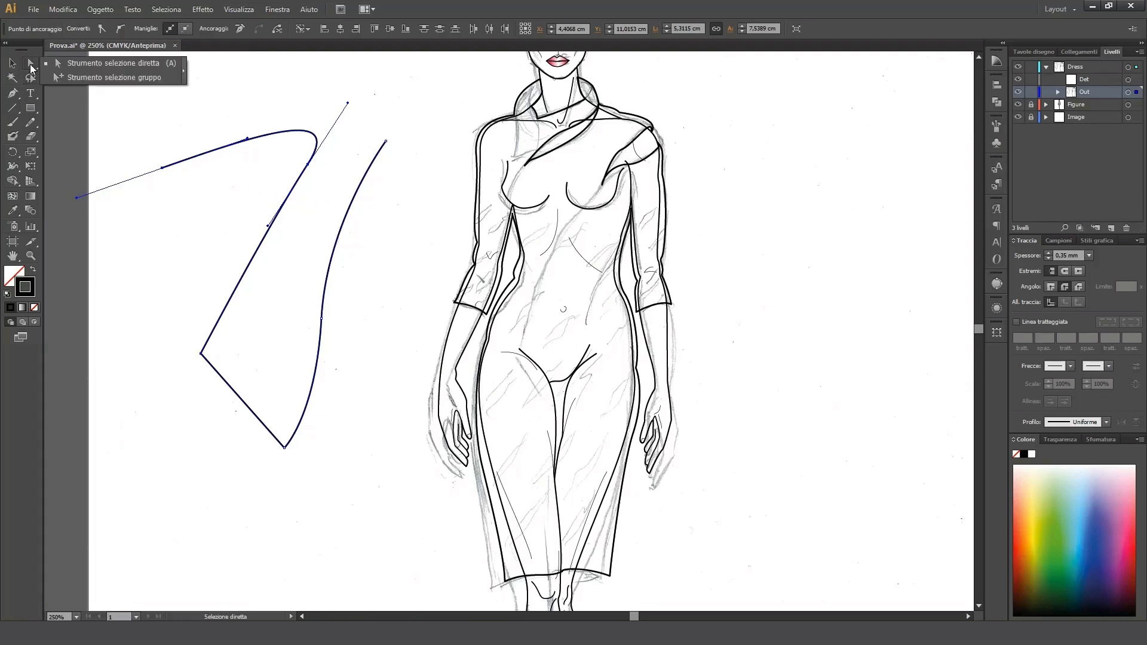
pyautogui.click(62, 77)
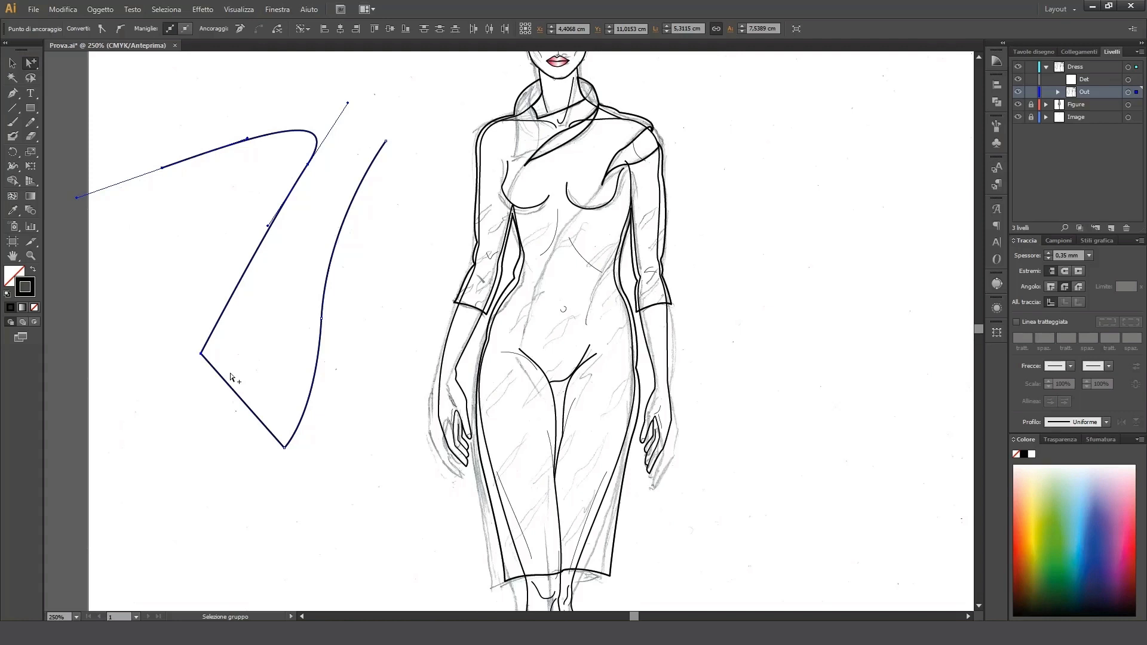
pyautogui.click(201, 355)
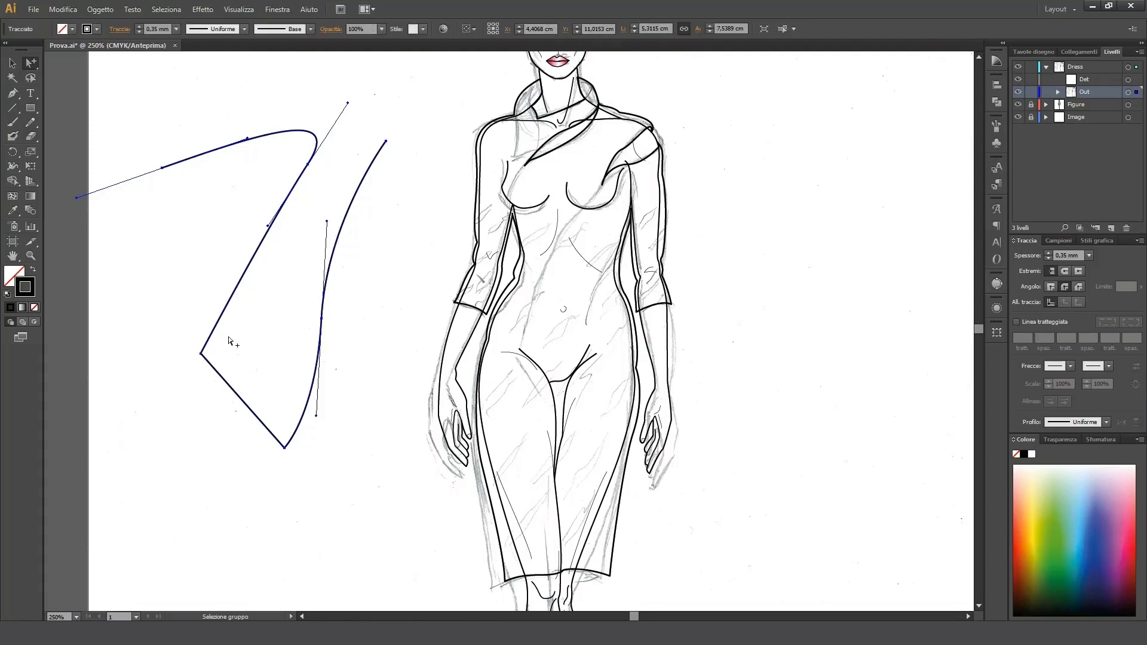
# - Convert the practice path's left corner anchor into a smooth point with long handles
pyautogui.press('a')
pyautogui.click(202, 355)
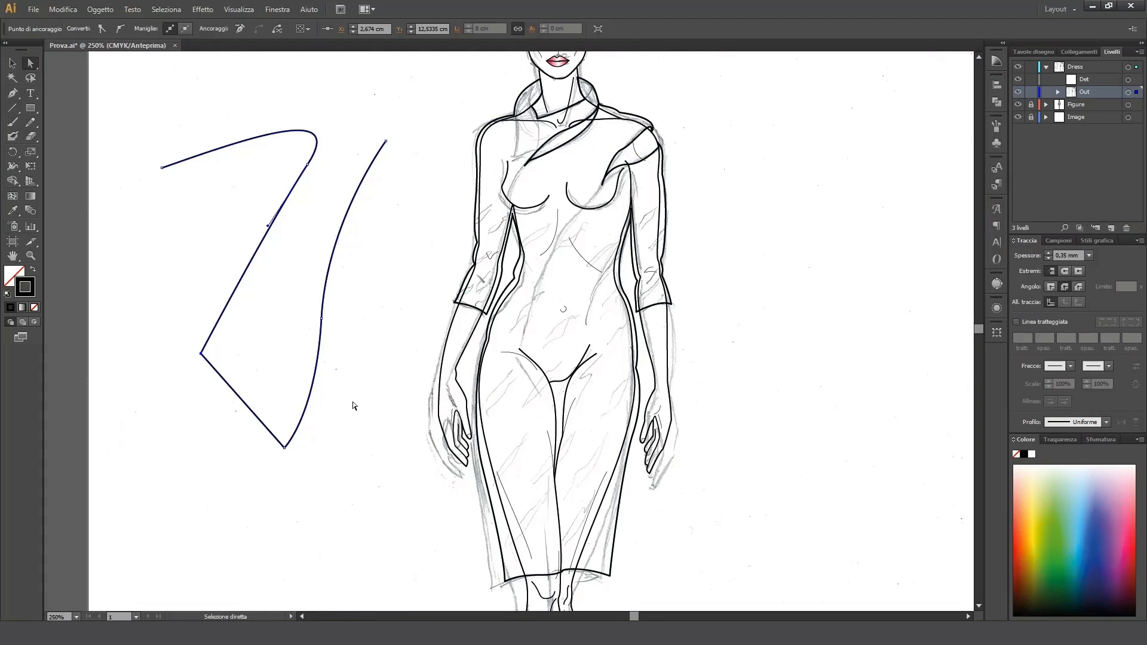
pyautogui.click(15, 95)
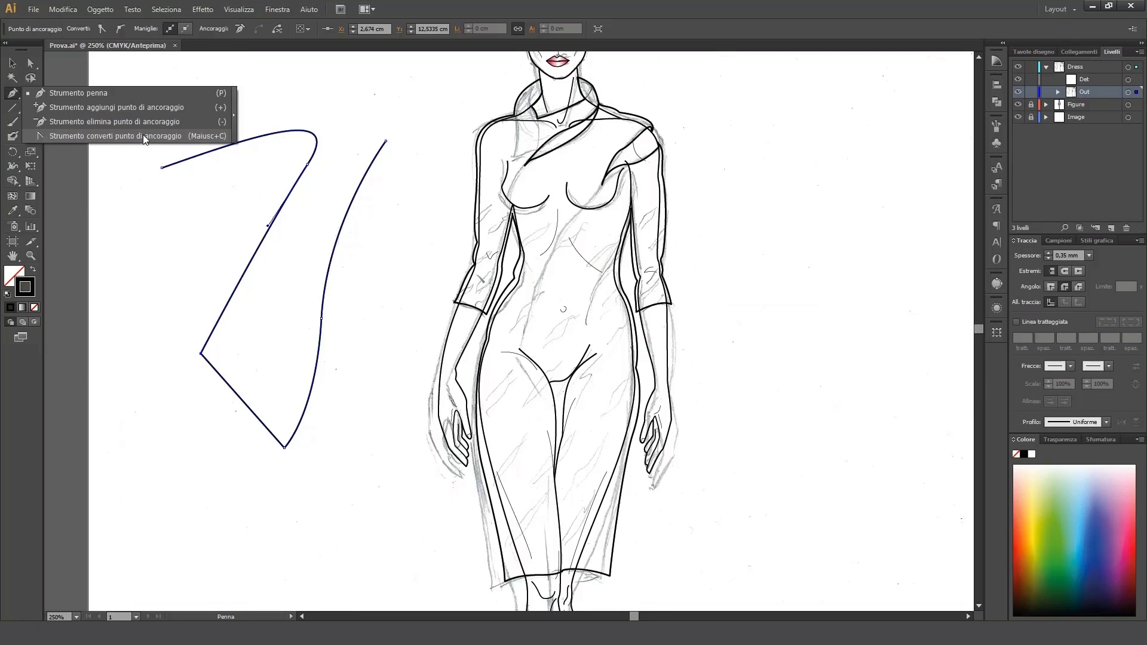
pyautogui.press('p')
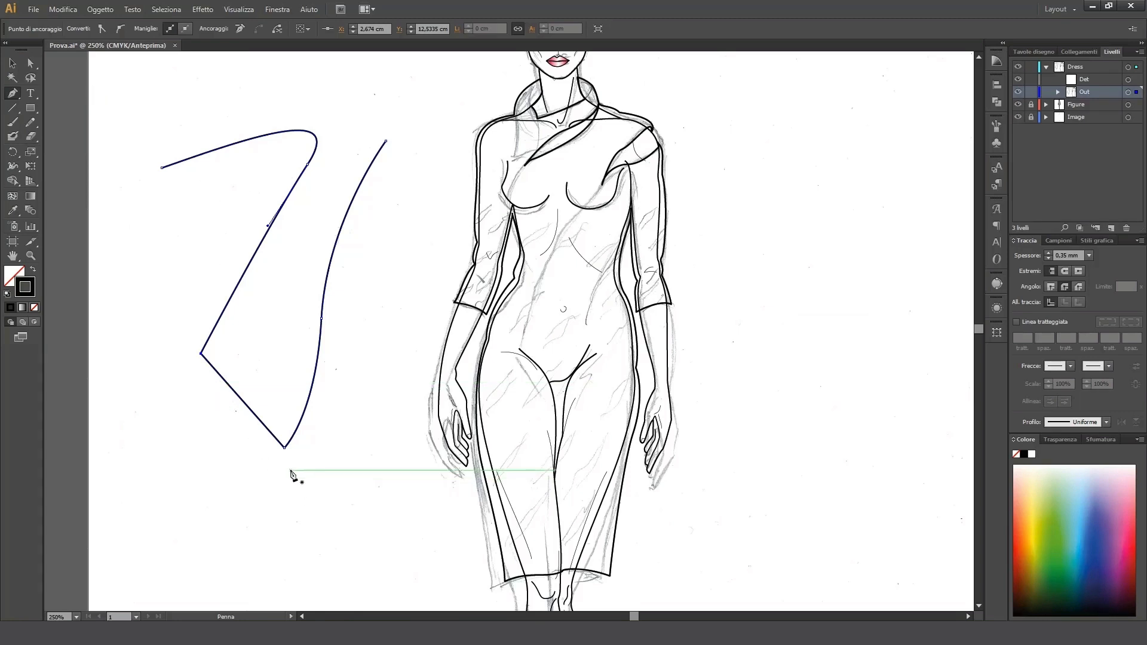
pyautogui.press('alt')
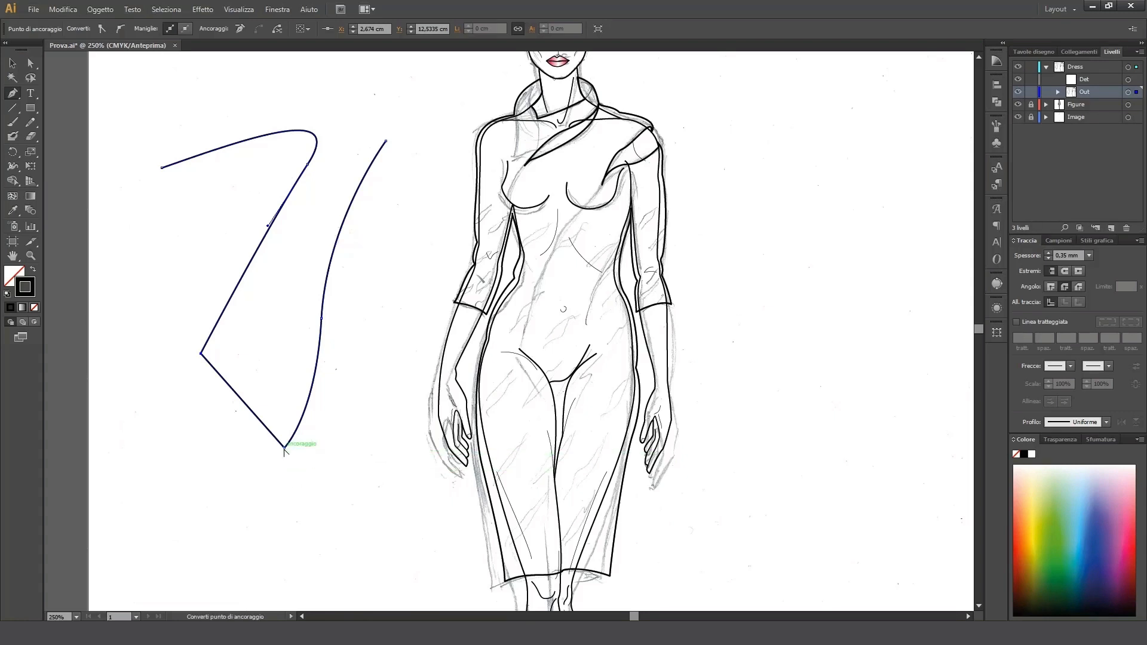
pyautogui.keyDown('alt'); pyautogui.click(285, 448); pyautogui.keyUp('alt')
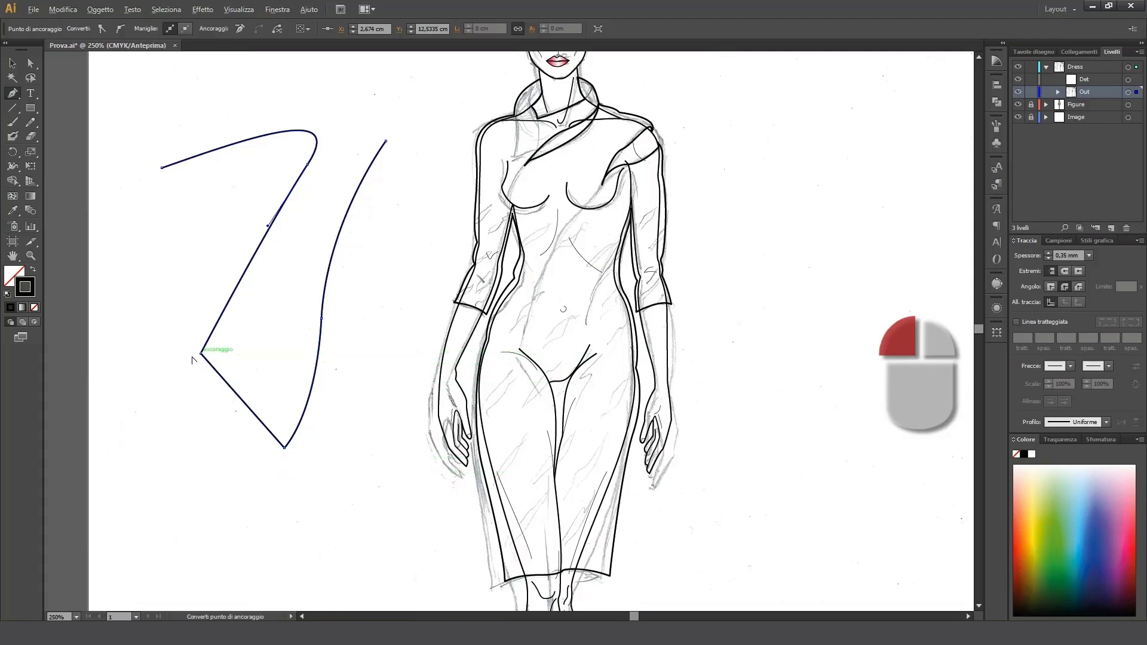
pyautogui.moveTo(201, 356); pyautogui.dragTo(231, 457)
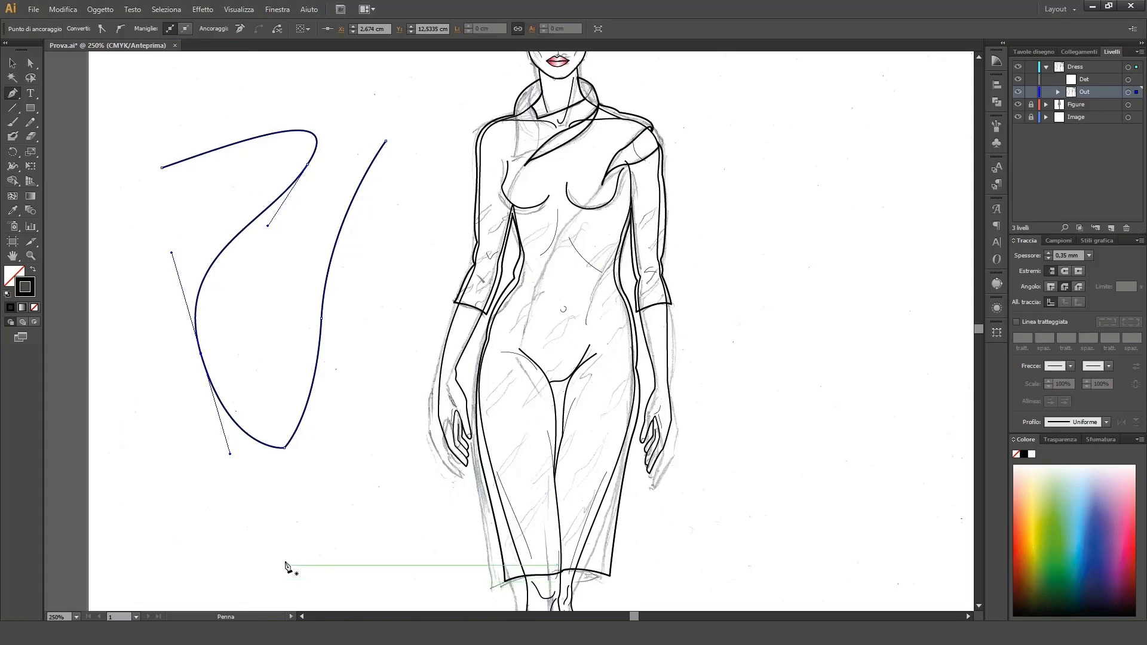
# - Reset the left anchor to a corner, pull out new handles, and swing the lower handle independently up toward the path's interior
pyautogui.click(201, 354)
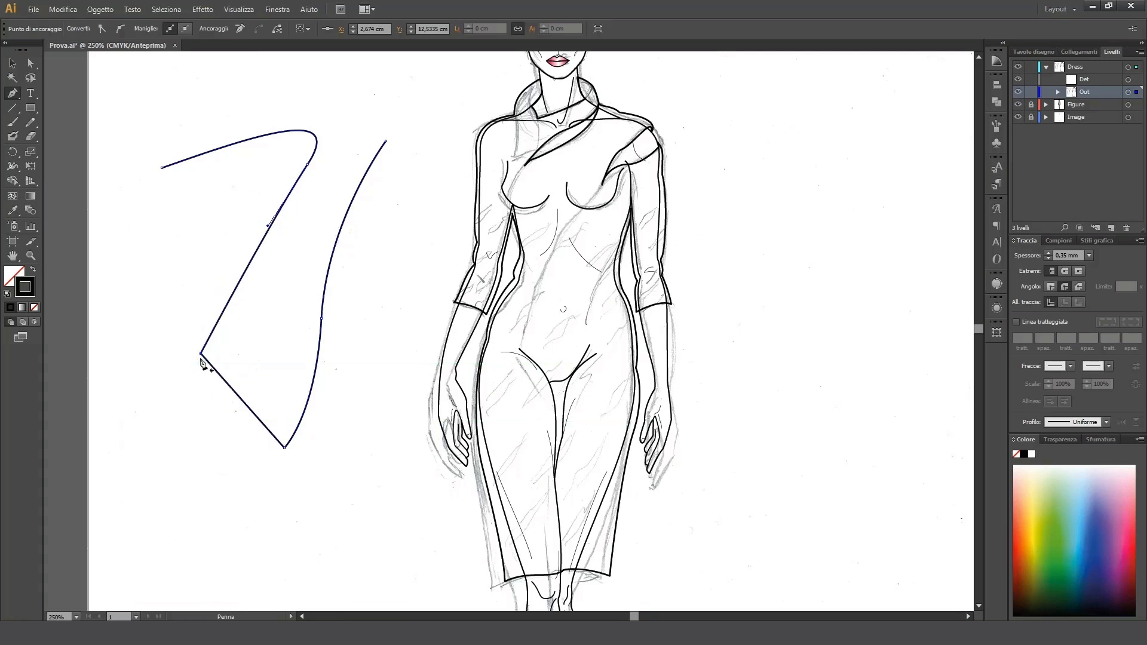
pyautogui.press('alt')
pyautogui.moveTo(202, 356); pyautogui.dragTo(222, 439)
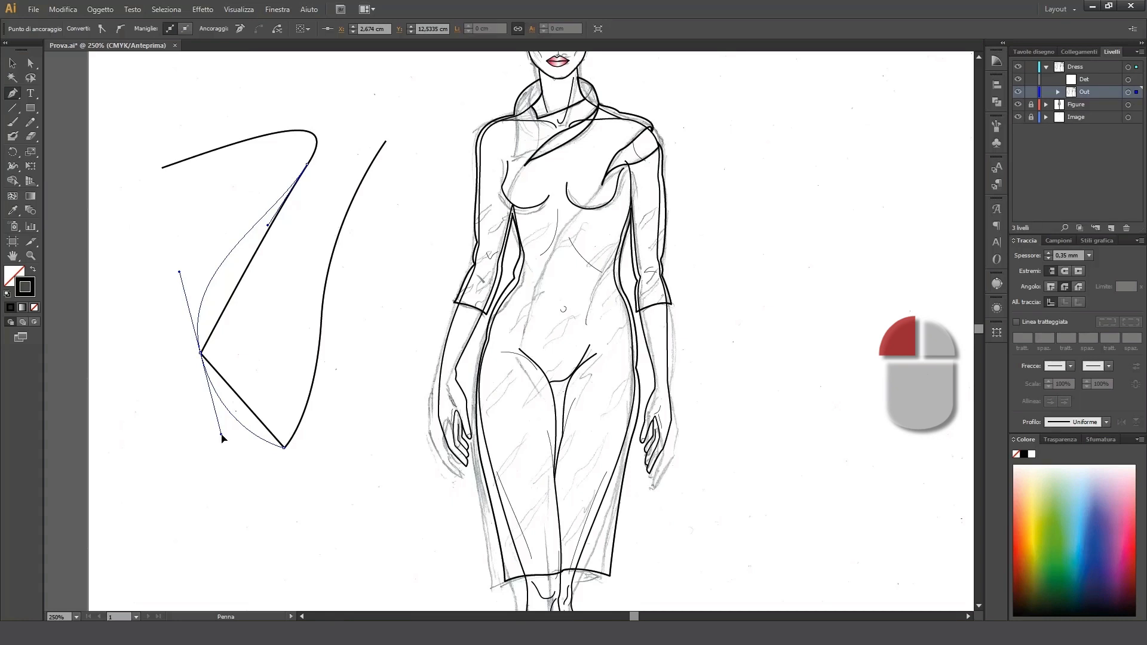
pyautogui.moveTo(222, 439); pyautogui.dragTo(295, 276)
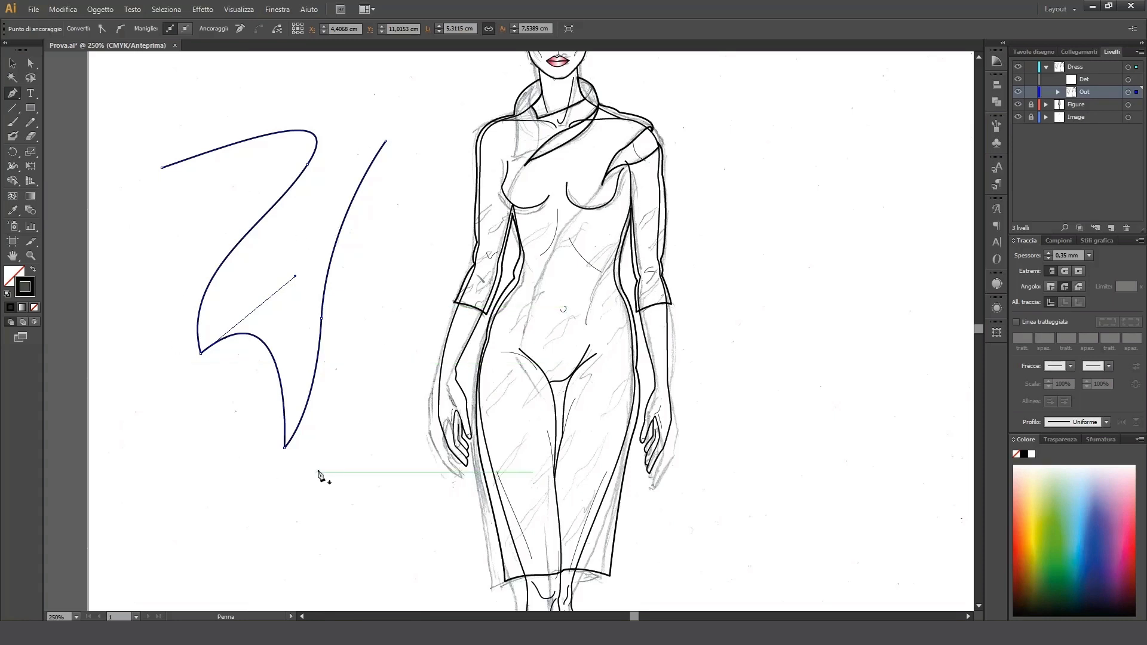
# - Delete the left anchor and the bottom anchor from the practice path with the Pen tool
pyautogui.click(17, 101)
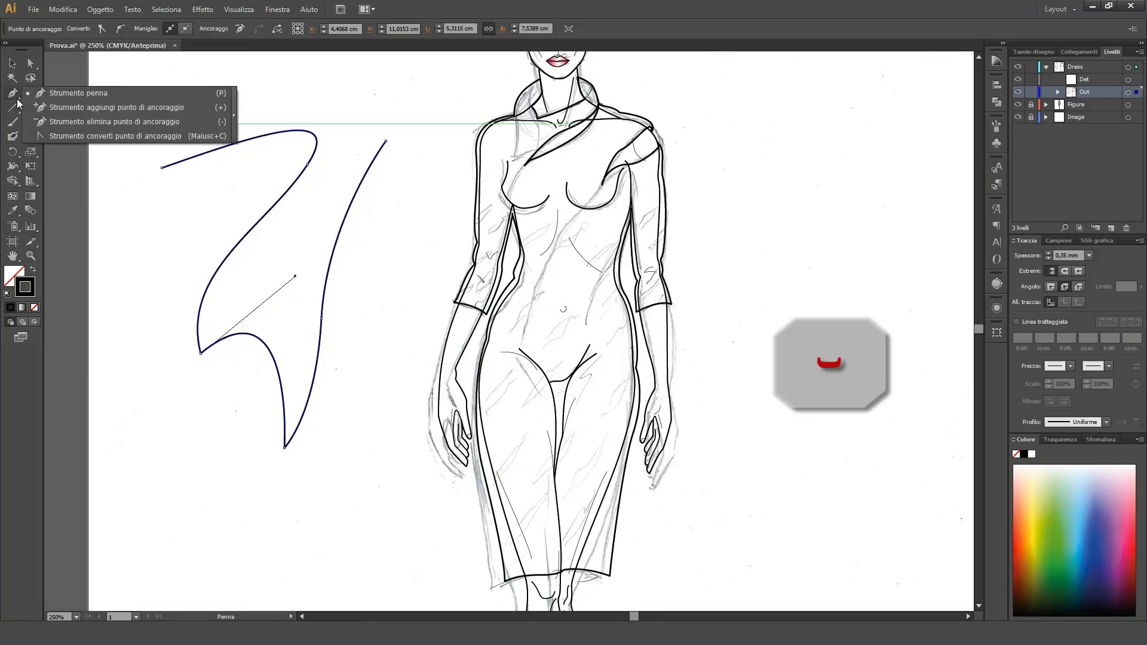
pyautogui.moveTo(20, 103); pyautogui.dragTo(219, 111)
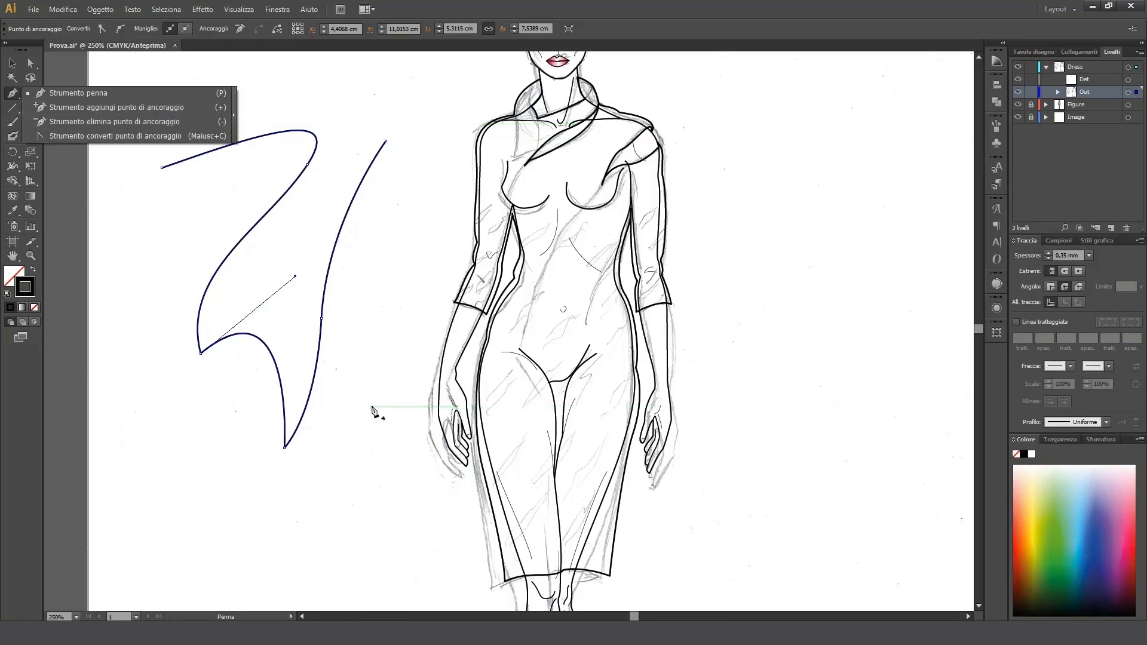
pyautogui.press('p')
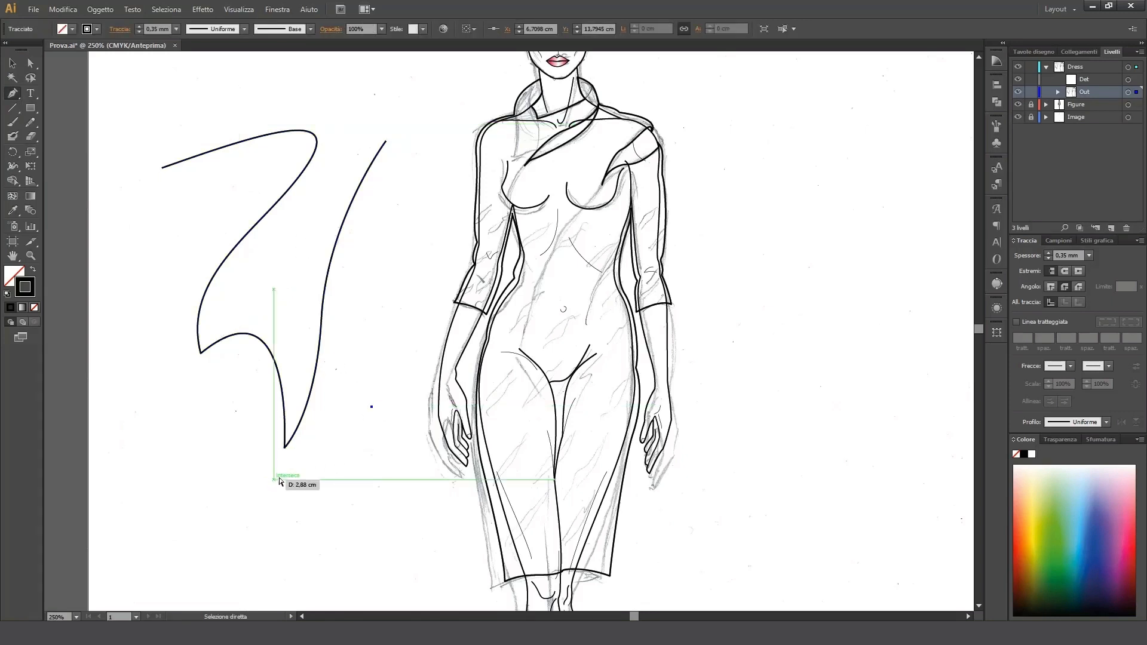
pyautogui.press('ctrl')
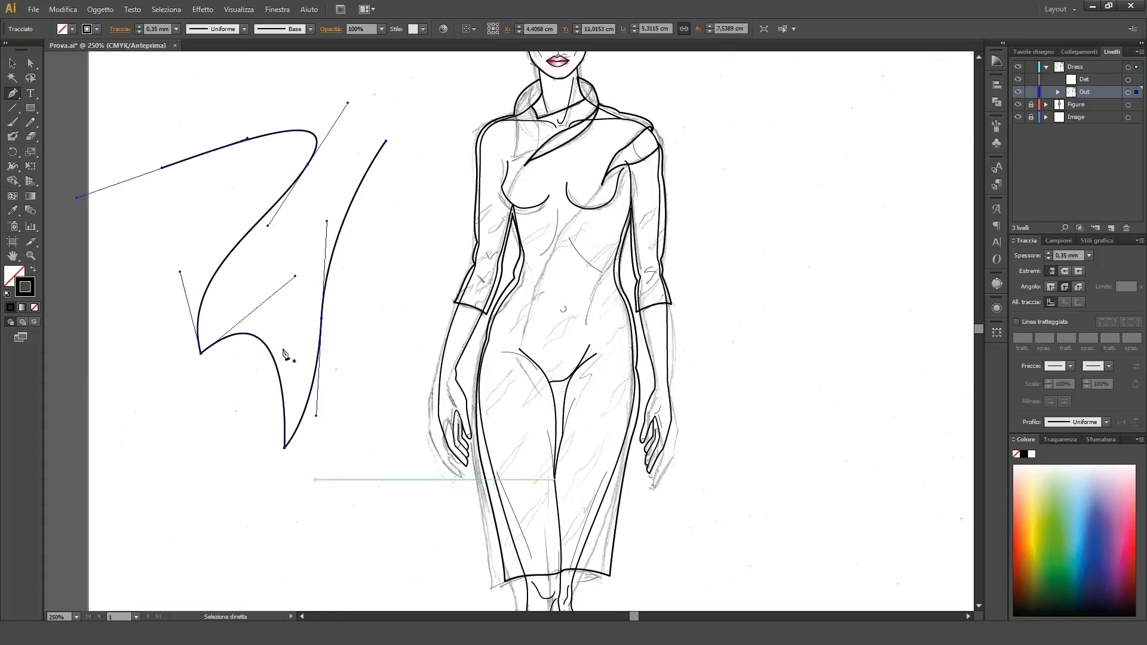
pyautogui.click(201, 353)
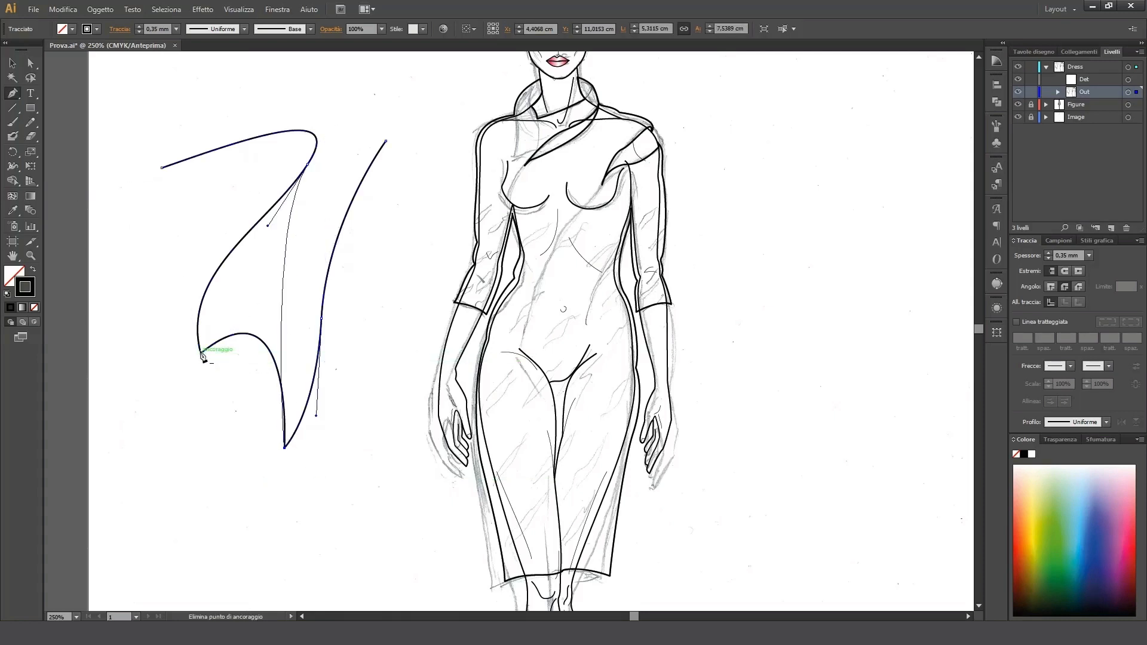
pyautogui.click(285, 448)
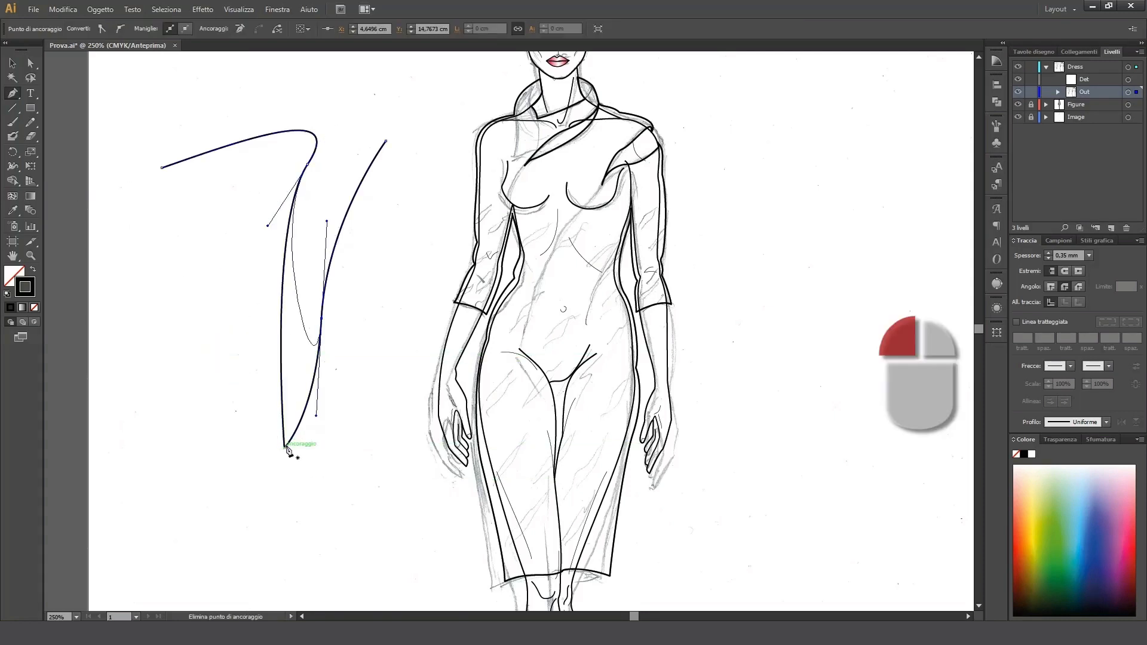
# - Add anchor points on the right-hand curve and on the top curve of the practice path
pyautogui.click(325, 292)
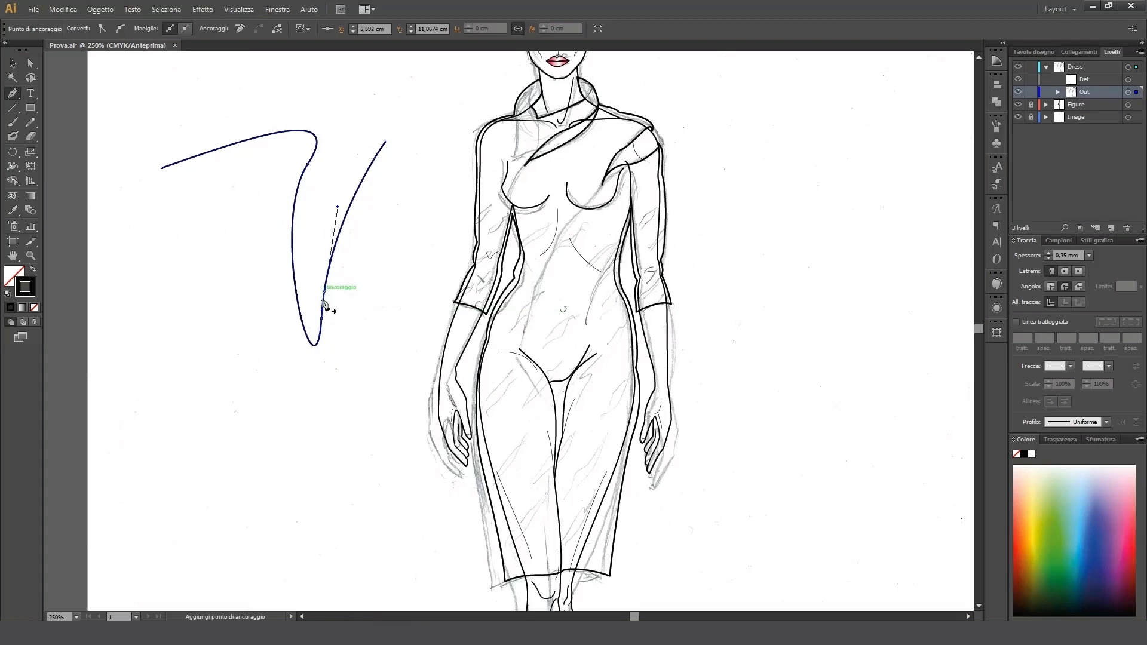
pyautogui.click(323, 301)
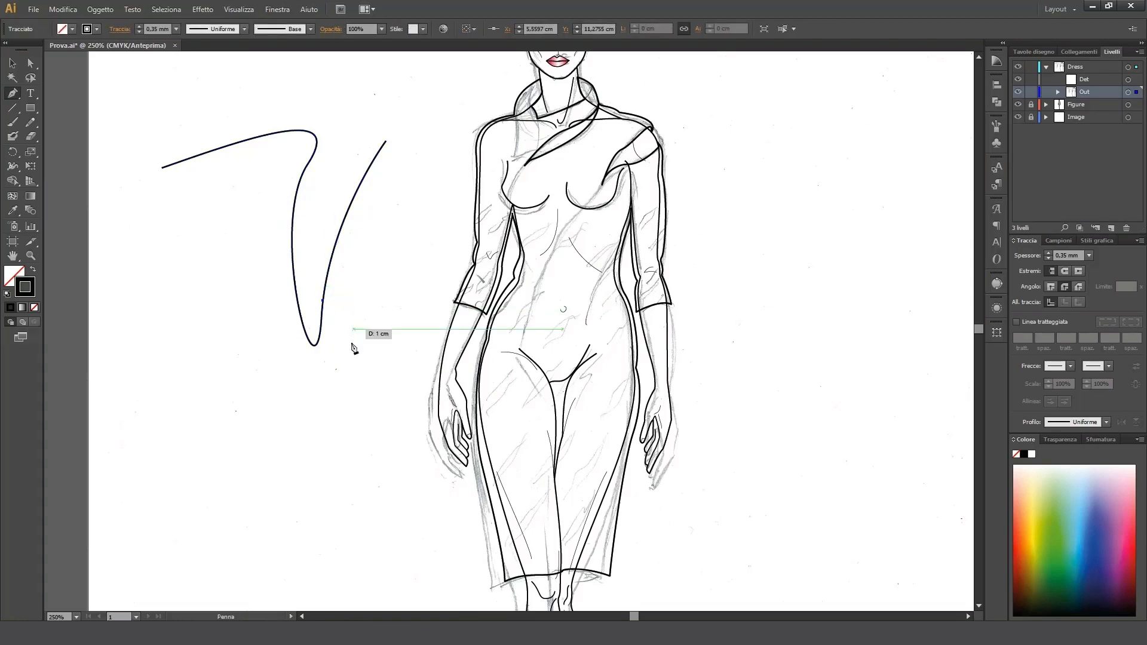
pyautogui.press('ctrl')
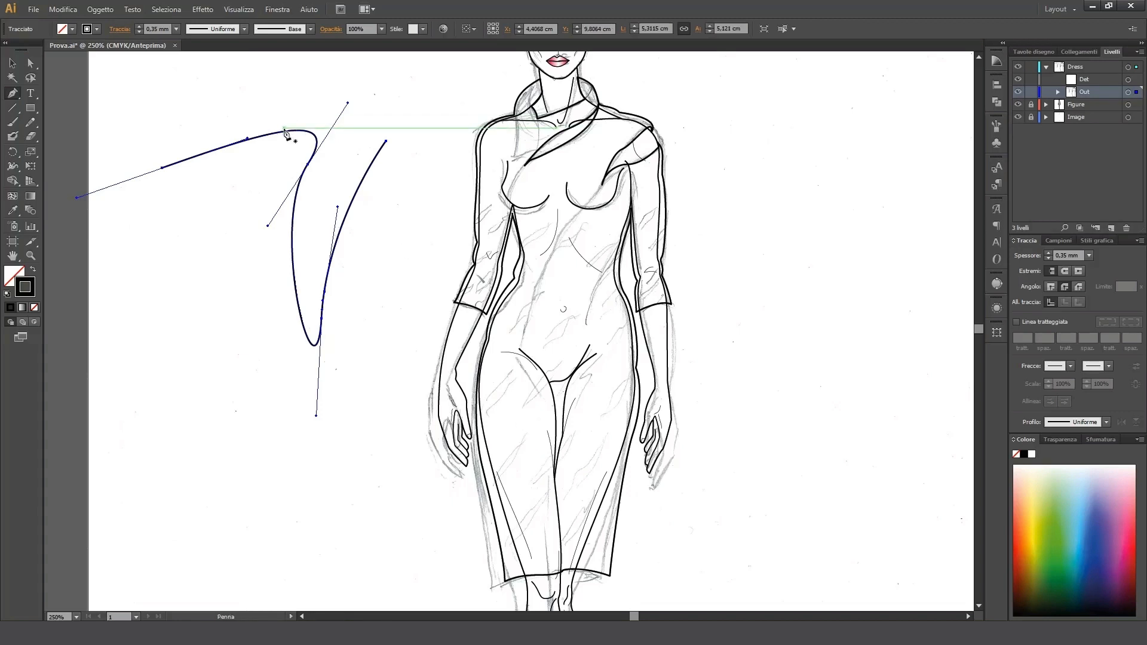
pyautogui.click(285, 133)
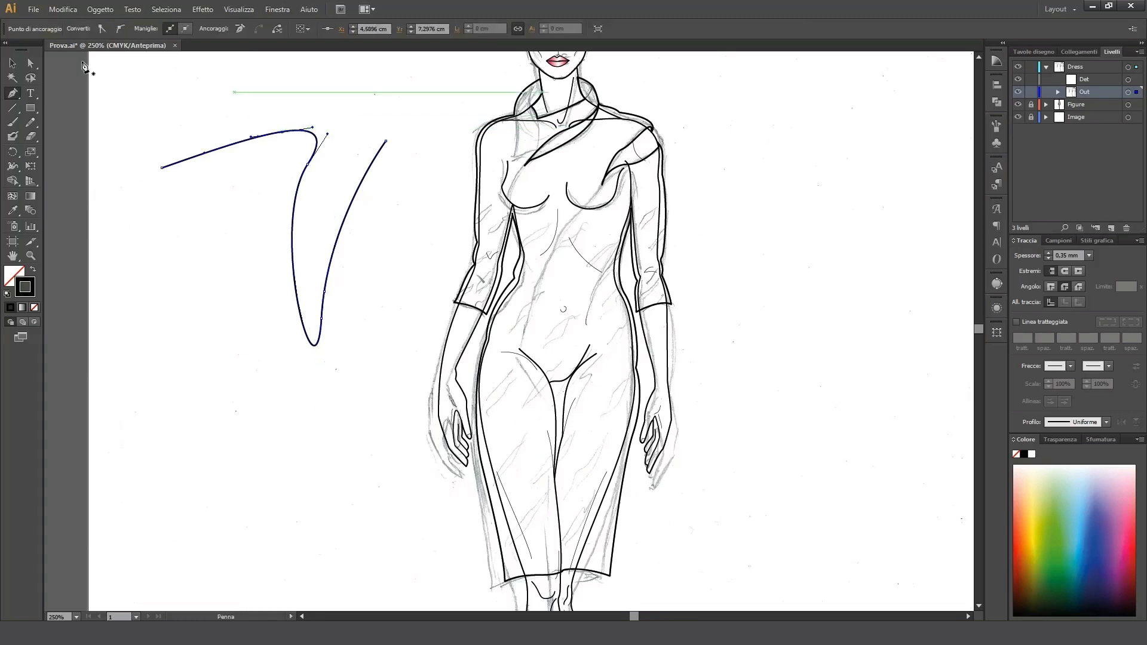
# - Remove the whole practice path from beside the figure
pyautogui.press('v')
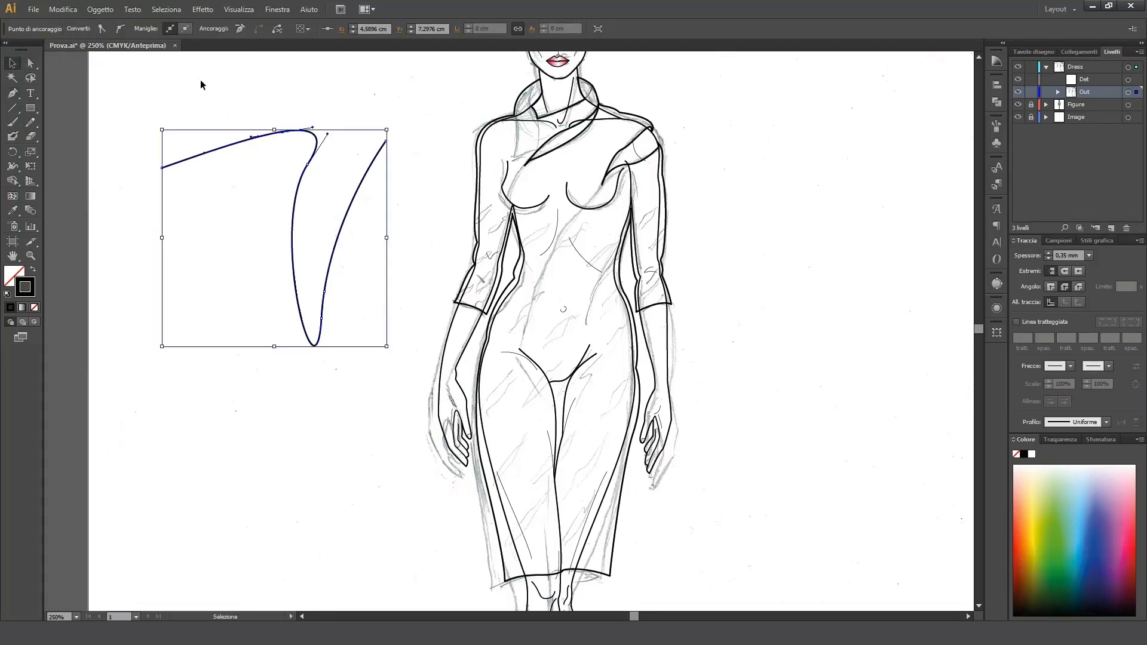
pyautogui.hotkey('ctrl', 'z')
pyautogui.hotkey('ctrl', 'z')
pyautogui.hotkey('ctrl', 'z')
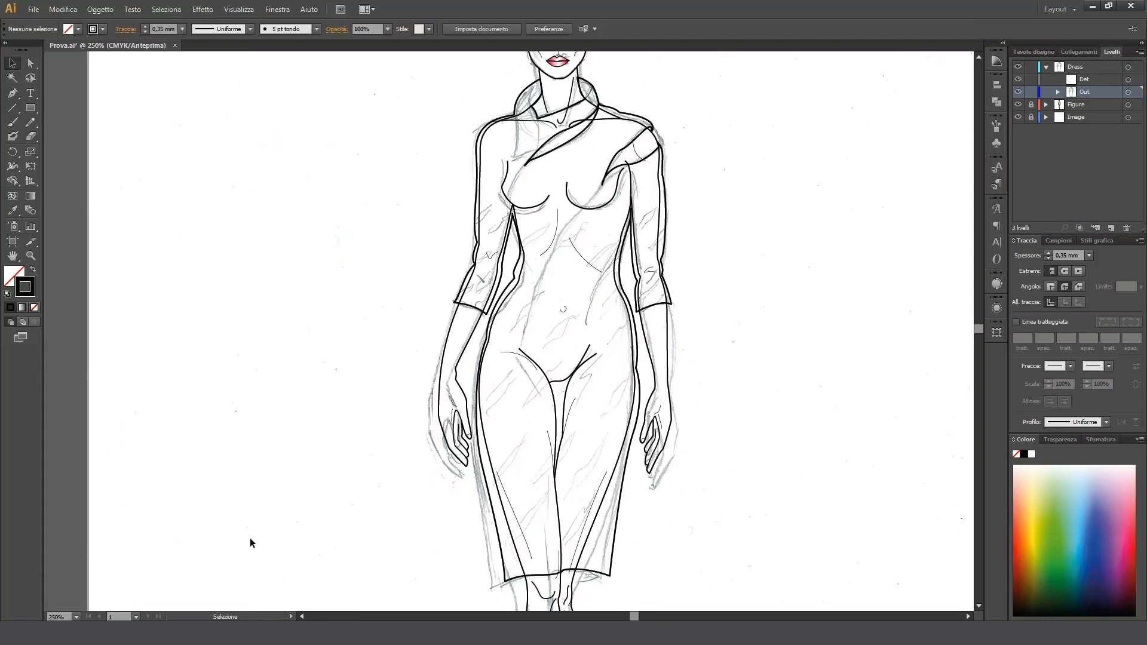
# - Adjust the upper handle of the anchor above the left-hand sleeve's elbow with Direct Selection so the outline follows the arm
pyautogui.hotkey('ctrl', '+')
pyautogui.hotkey('ctrl', '+')
pyautogui.moveTo(593, 82); pyautogui.dragTo(558, 218)
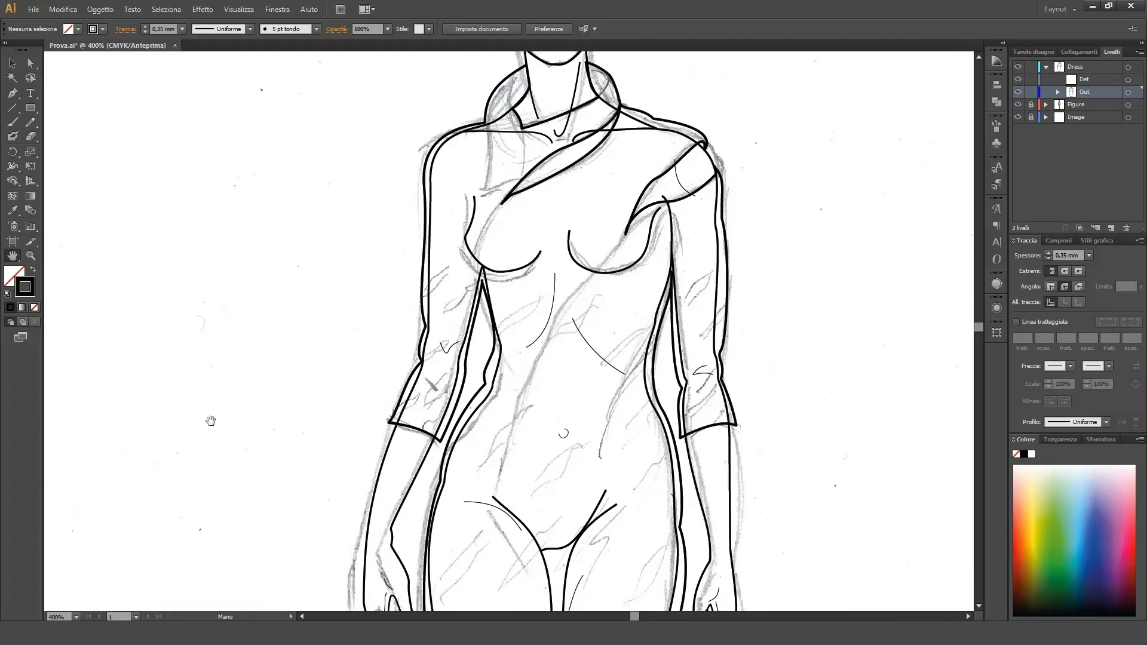
pyautogui.click(30, 63)
pyautogui.click(426, 326)
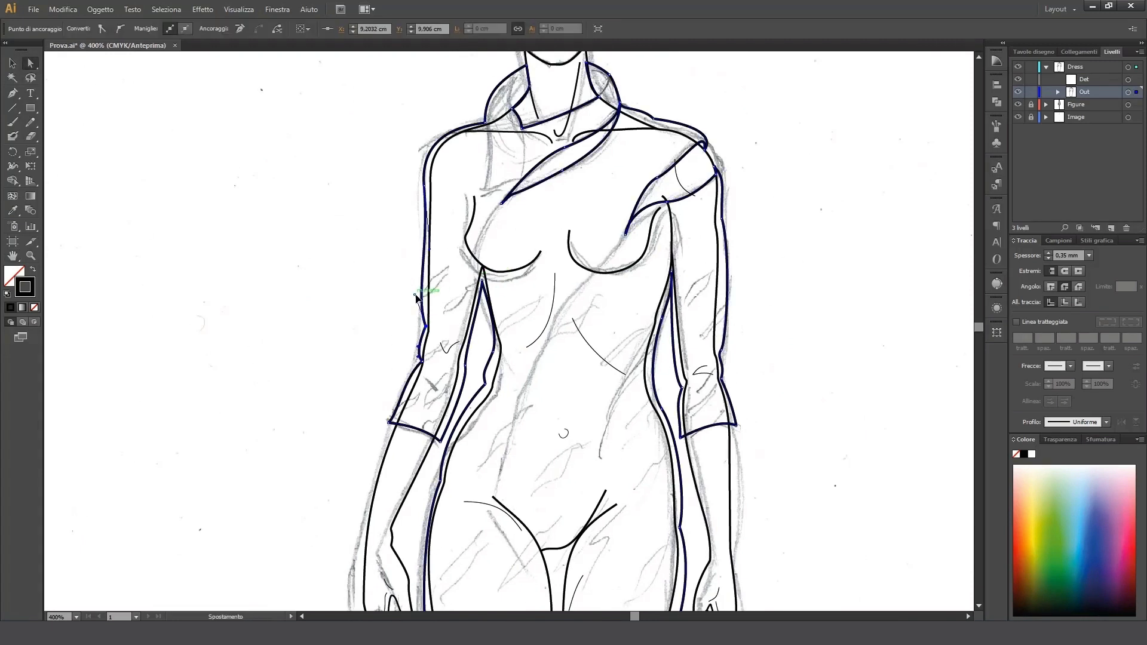
pyautogui.moveTo(416, 295); pyautogui.dragTo(422, 290)
# - Nudge the upper-arm anchor of the left-hand sleeve slightly inward and realign its handles with the shoulder and arm
pyautogui.click(425, 185)
pyautogui.press('Right')
pyautogui.press('Right')
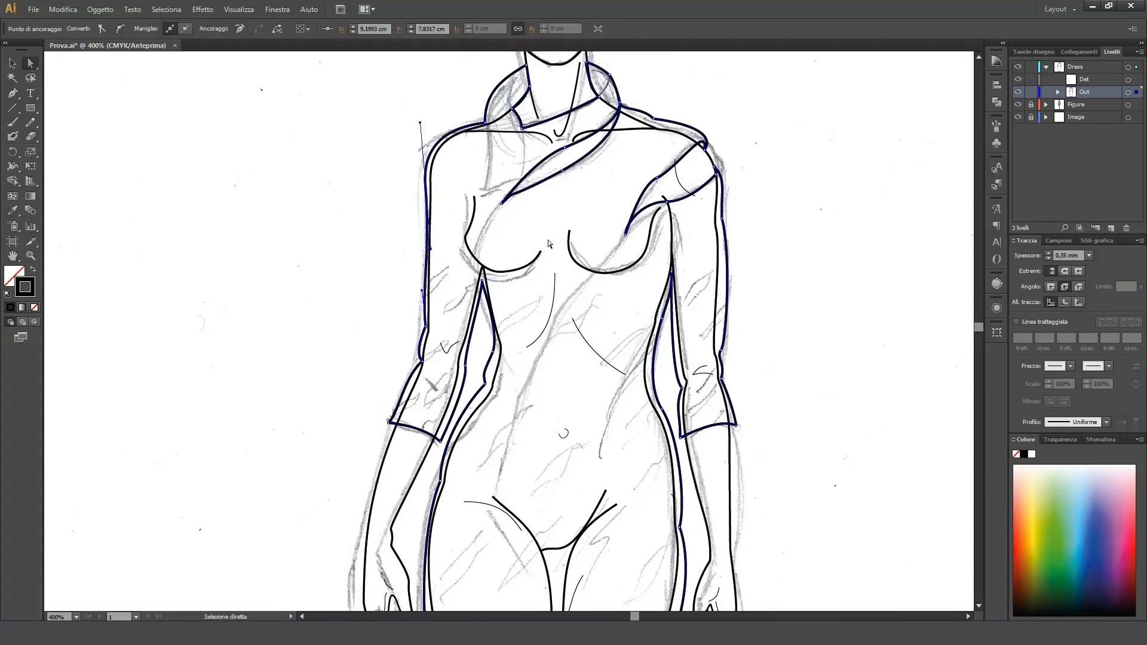
pyautogui.press('Right')
pyautogui.moveTo(431, 249); pyautogui.dragTo(426, 248)
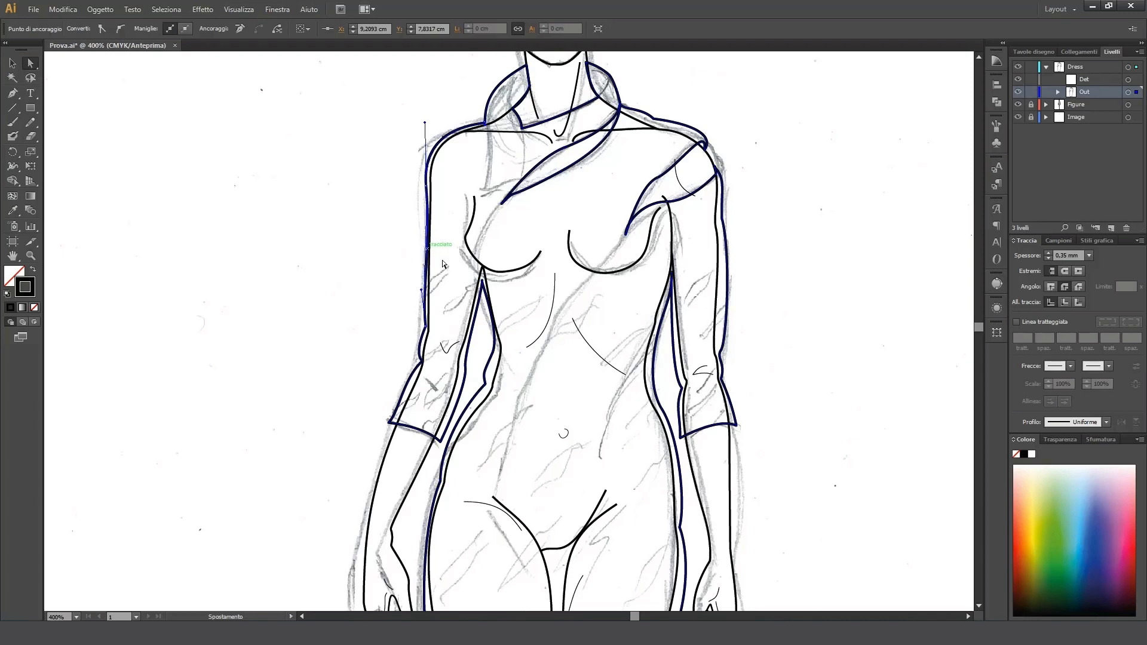
pyautogui.click(484, 124)
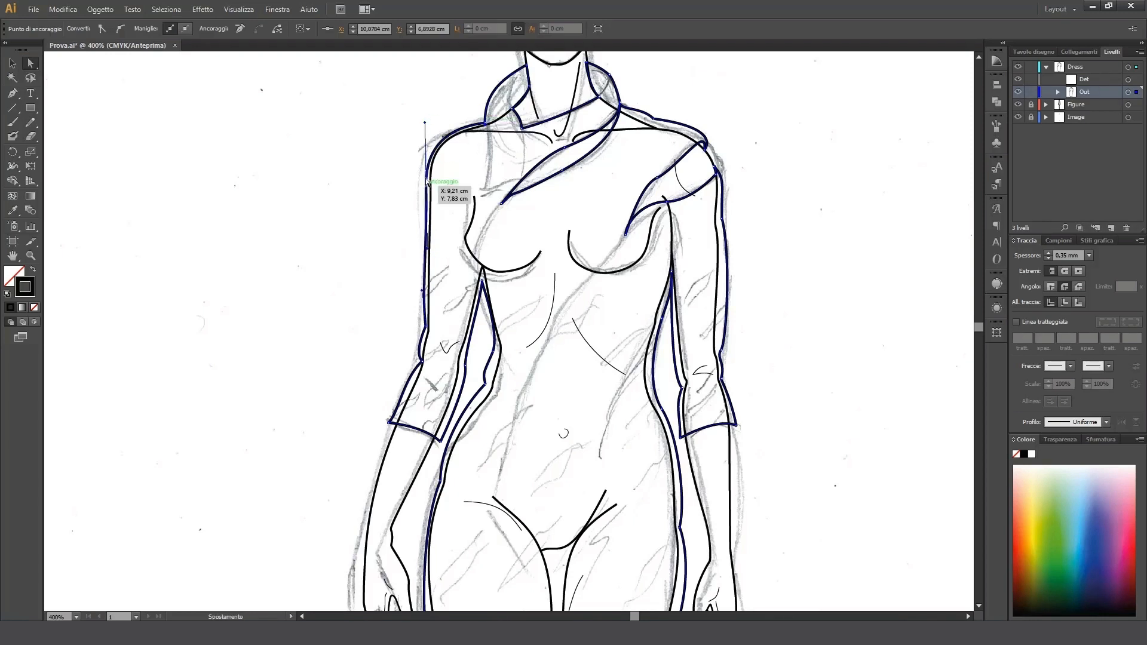
pyautogui.moveTo(425, 124)
pyautogui.mouseDown()
pyautogui.moveTo(425, 135)
pyautogui.moveTo(426, 123)
pyautogui.mouseUp()
# - Realign the lower handle at the left-hand sleeve's outer elbow and shift the cuff's outer corner slightly inward
pyautogui.click(427, 326)
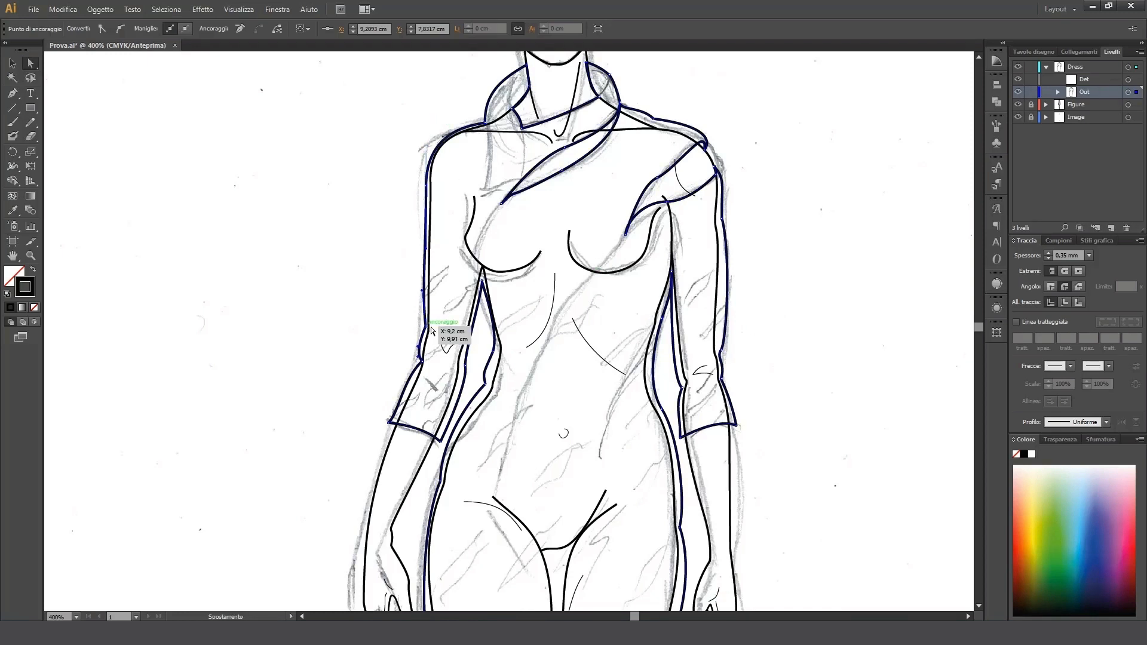
pyautogui.click(421, 359)
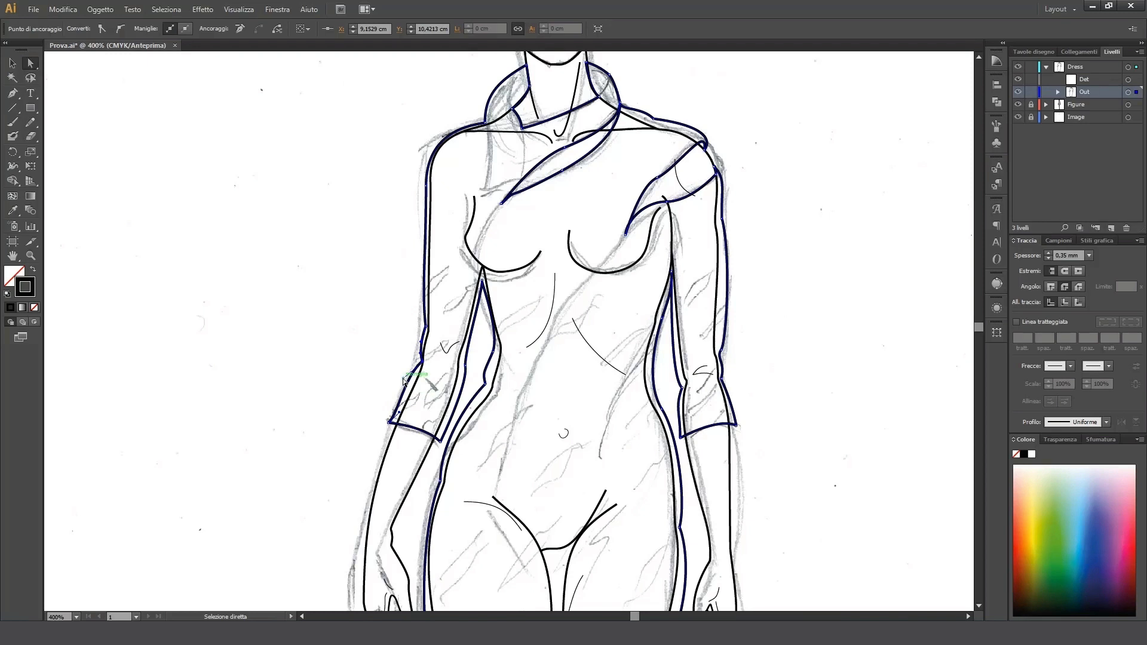
pyautogui.moveTo(404, 378); pyautogui.dragTo(408, 381)
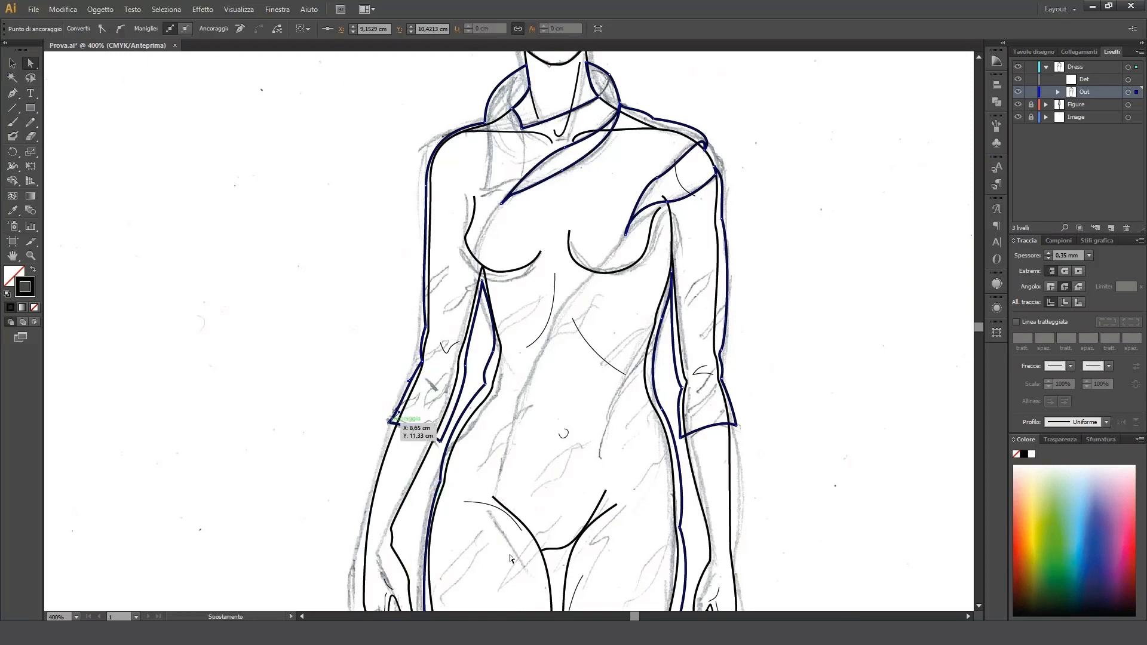
pyautogui.click(410, 430)
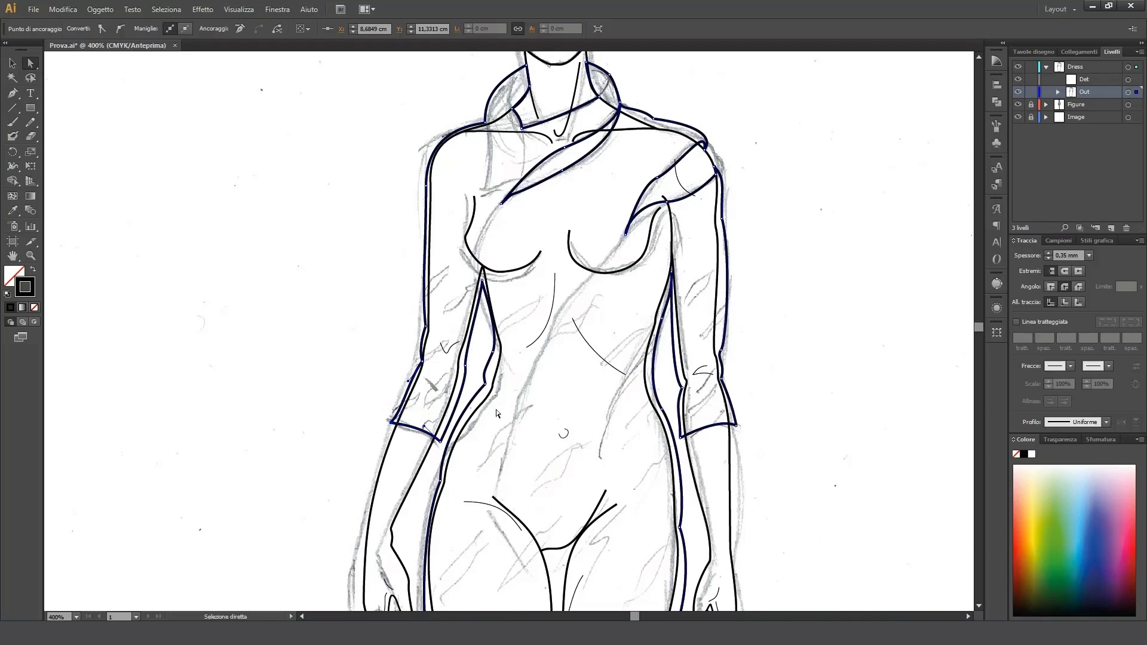
# - Nudge the inner cuff corner of the left-hand sleeve slightly toward the arm
pyautogui.click(441, 442)
pyautogui.press('Left')
pyautogui.press('Left')
pyautogui.press('Left')
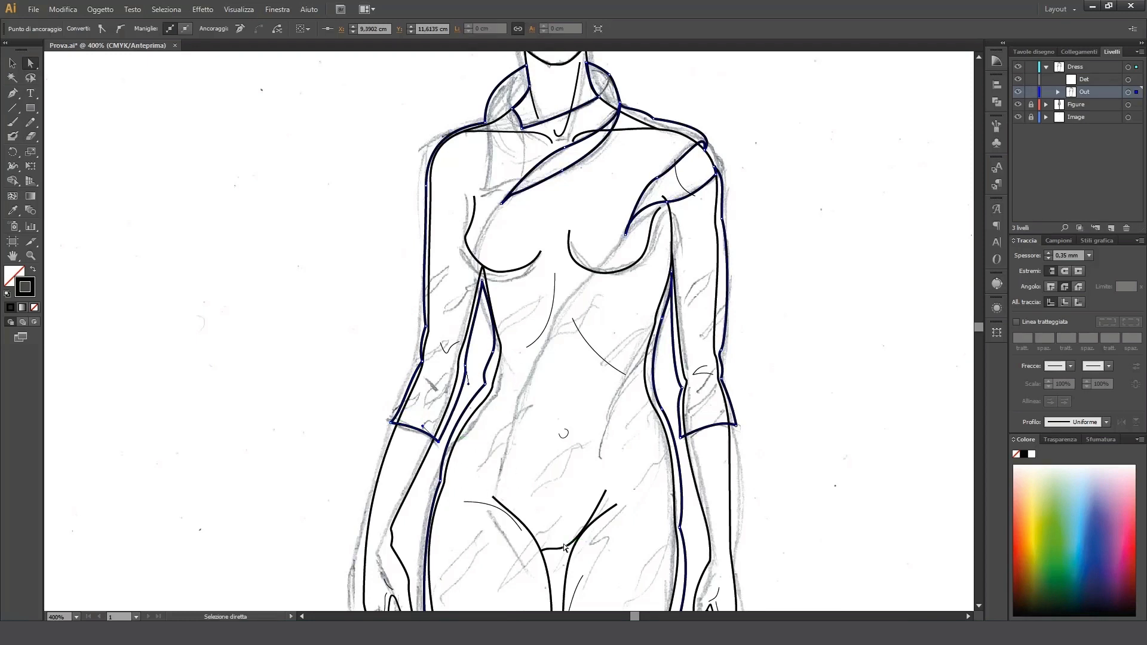
pyautogui.press('Left')
pyautogui.press('Left')
pyautogui.press('Left')
# - Nudge the inner elbow anchor of the left-hand sleeve slightly toward the arm
pyautogui.click(465, 366)
pyautogui.press('Left')
pyautogui.press('Left')
pyautogui.press('Left')
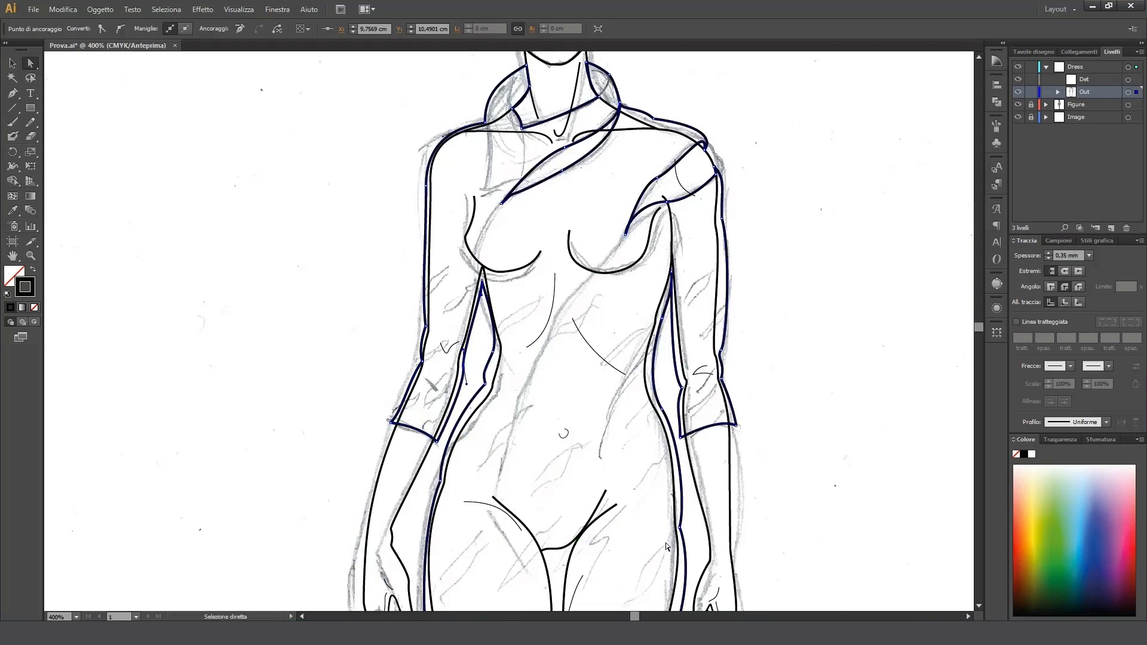
# - Nudge the left-hand underarm anchor of the dress slightly left and up into the armpit
pyautogui.click(481, 275)
pyautogui.press('Left')
pyautogui.press('Left')
pyautogui.press('Left')
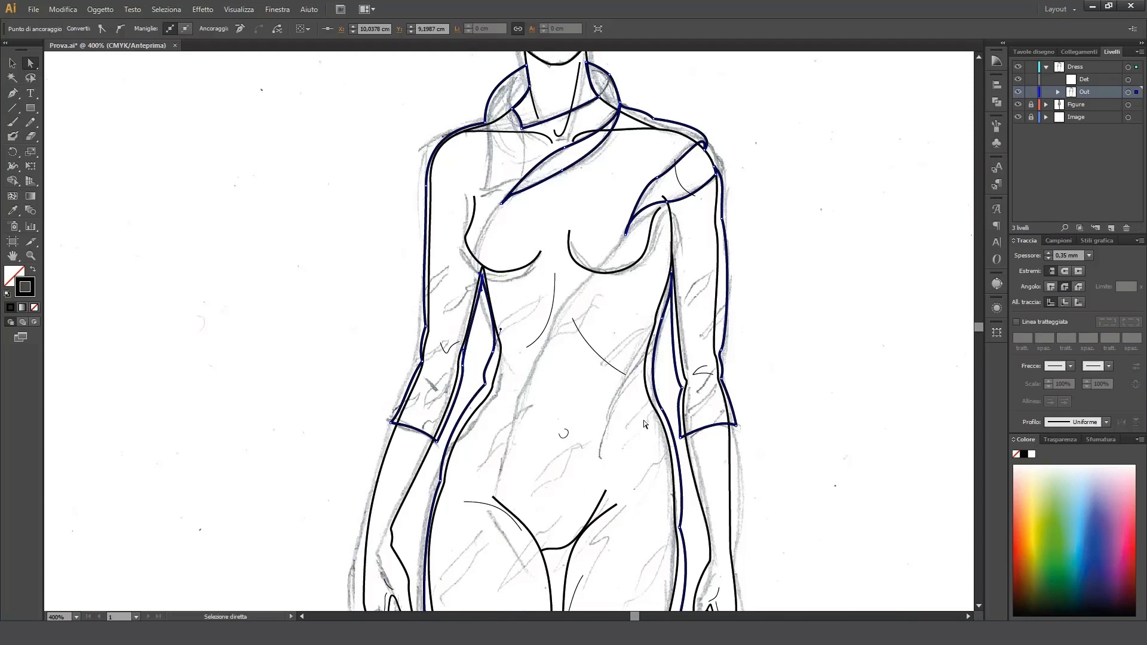
pyautogui.press('Up')
pyautogui.press('Up')
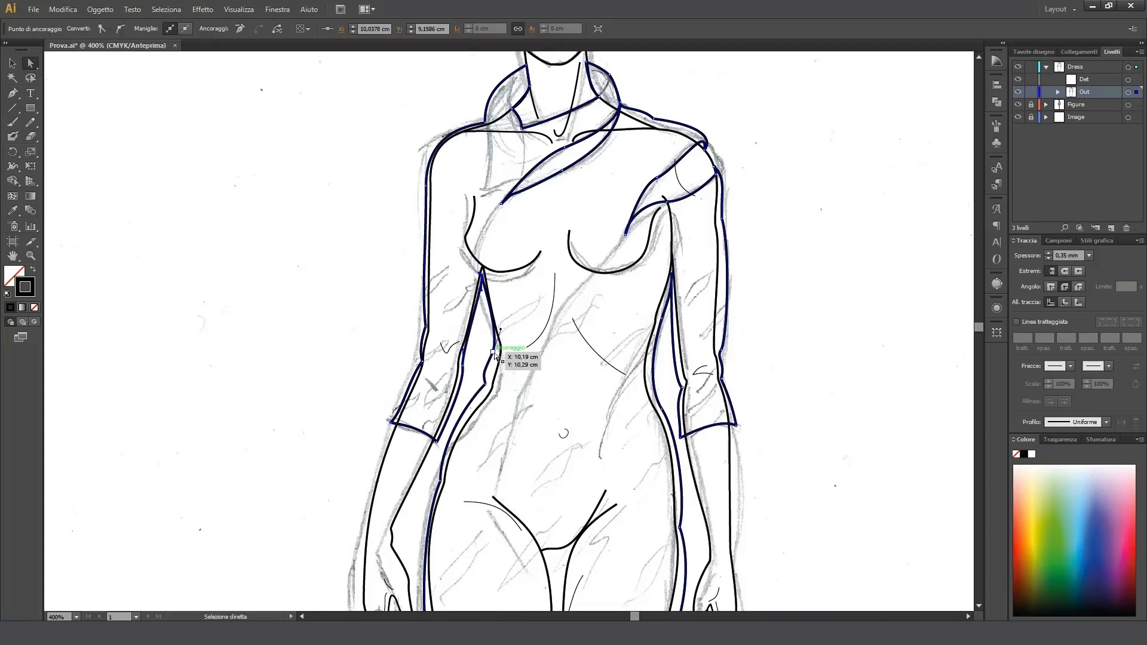
# - Move the left-hand waist anchor of the dress slightly right, closer to the figure's body line
pyautogui.moveTo(495, 347); pyautogui.dragTo(491, 332)
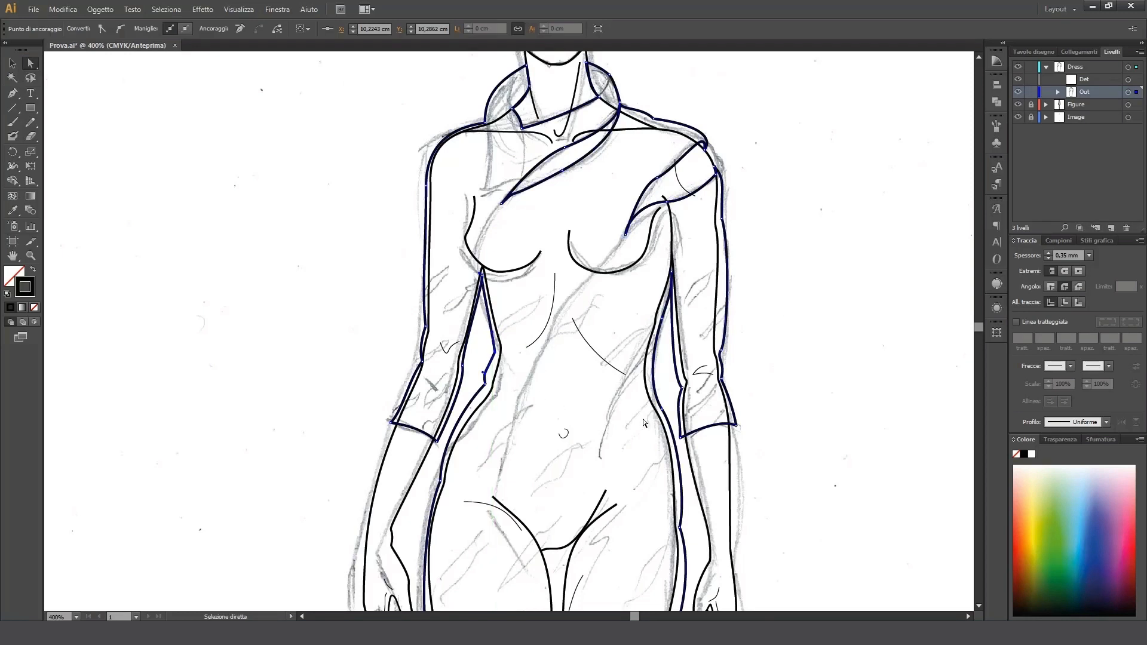
pyautogui.press('Right')
pyautogui.press('Right')
# - Convert the left-hand waist anchor with the Pen tool's anchor conversion, pulling its handle downward
pyautogui.press('p')
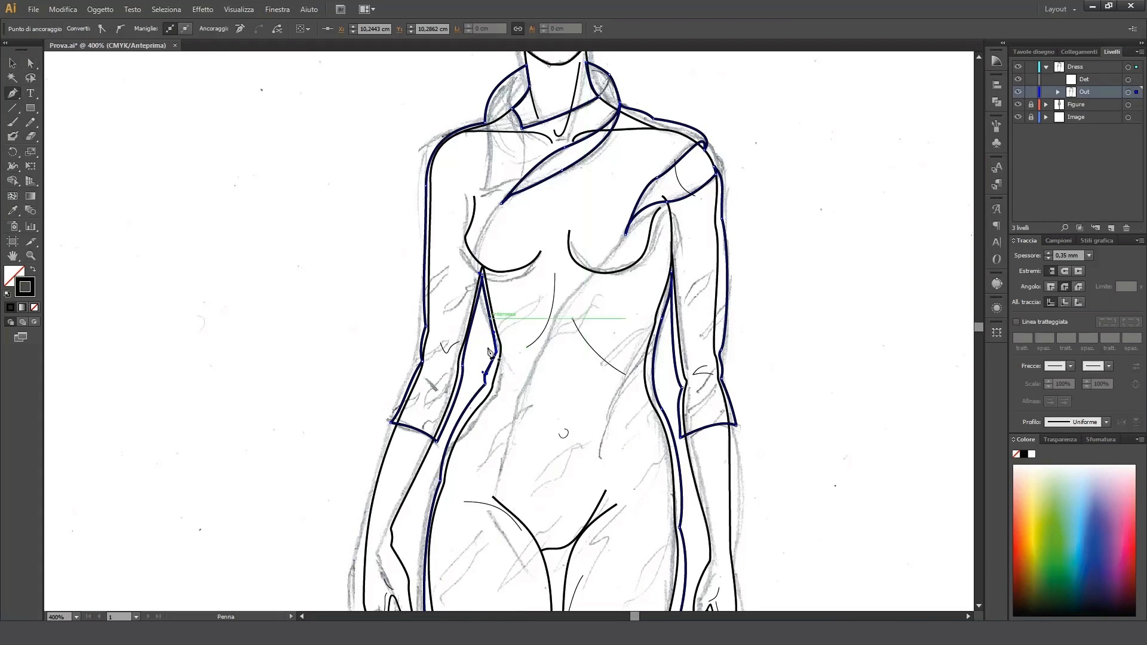
pyautogui.press('alt')
pyautogui.keyDown('alt'); pyautogui.click(498, 353); pyautogui.keyUp('alt')
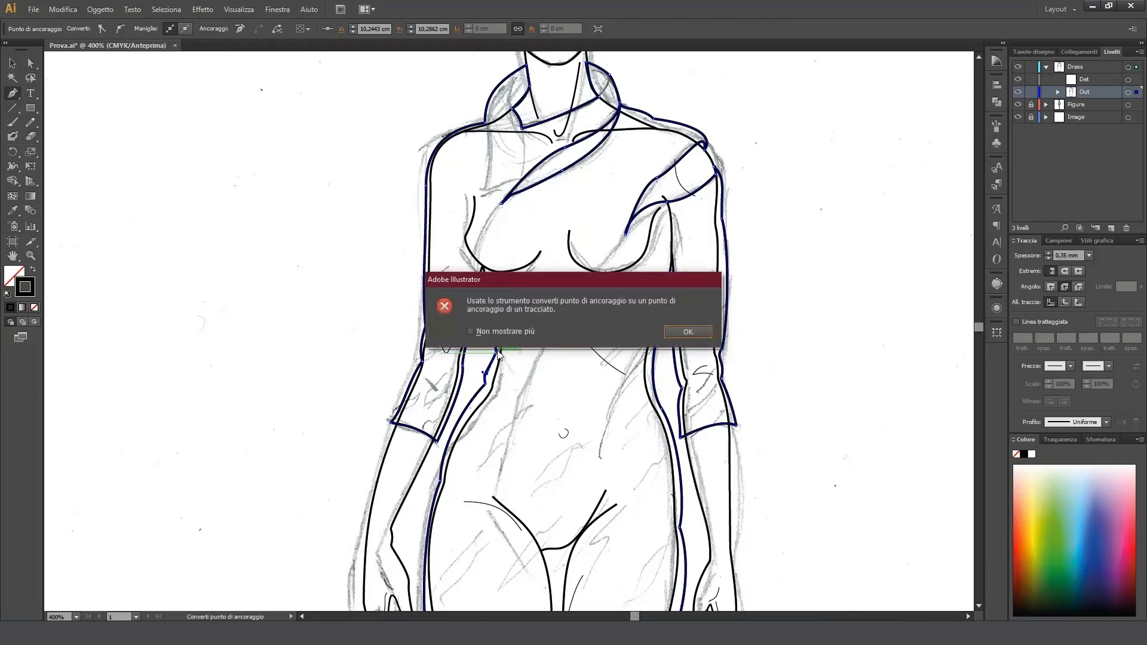
pyautogui.press('Return')
pyautogui.moveTo(497, 352)
pyautogui.mouseDown()
pyautogui.moveTo(497, 385)
pyautogui.moveTo(497, 358)
pyautogui.moveTo(497, 374)
pyautogui.mouseUp()
pyautogui.hotkey('ctrl', 'a')
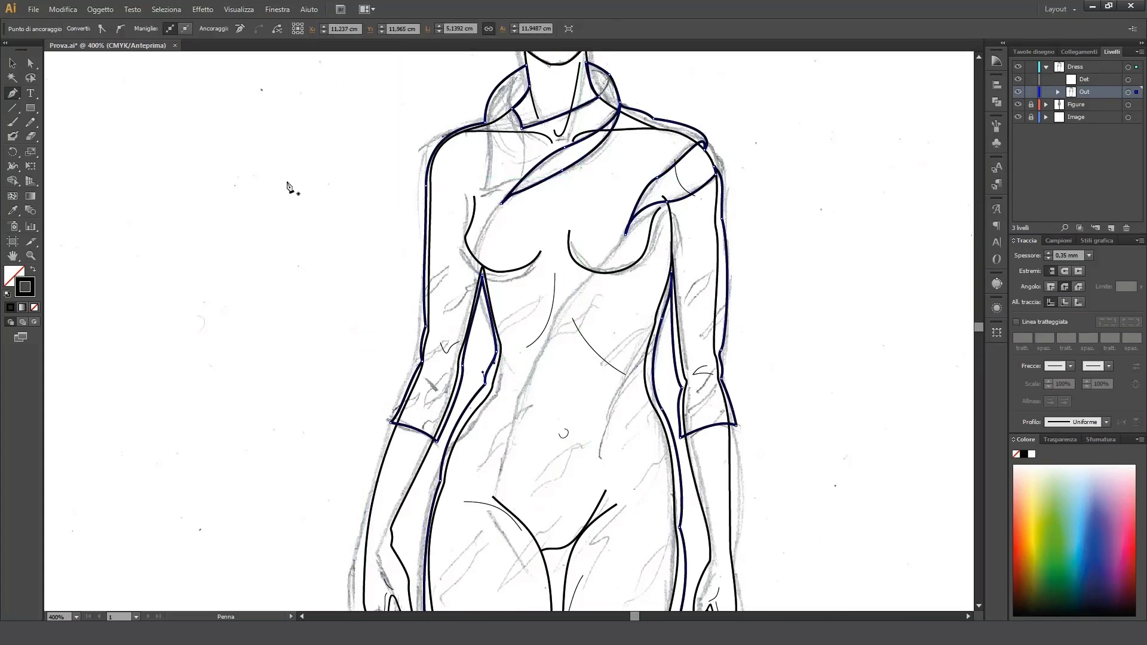
# - Nudge the anchor just below the left-hand waist slightly right and down, and adjust its upper handle
pyautogui.press('a')
pyautogui.click(496, 352)
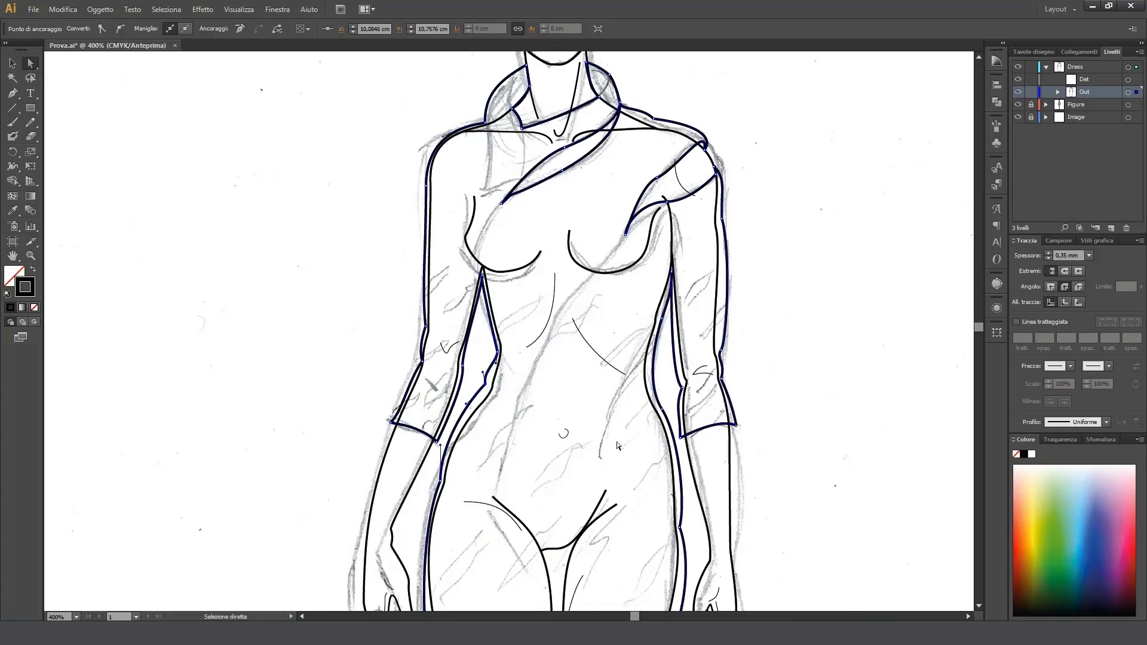
pyautogui.click(488, 384)
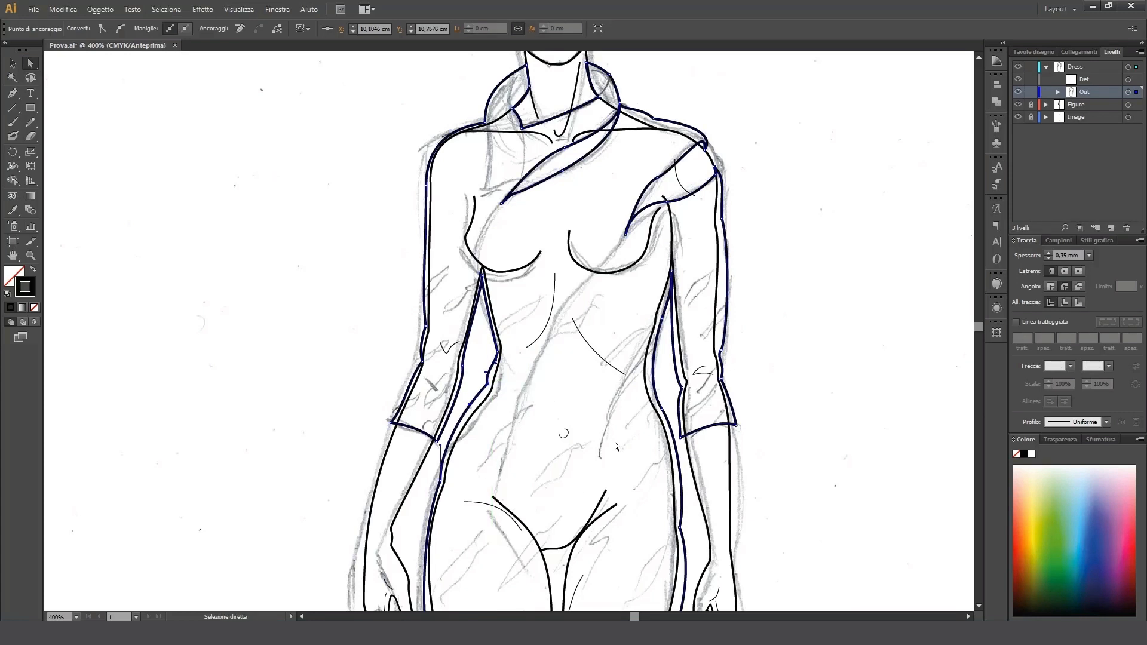
pyautogui.click(498, 352)
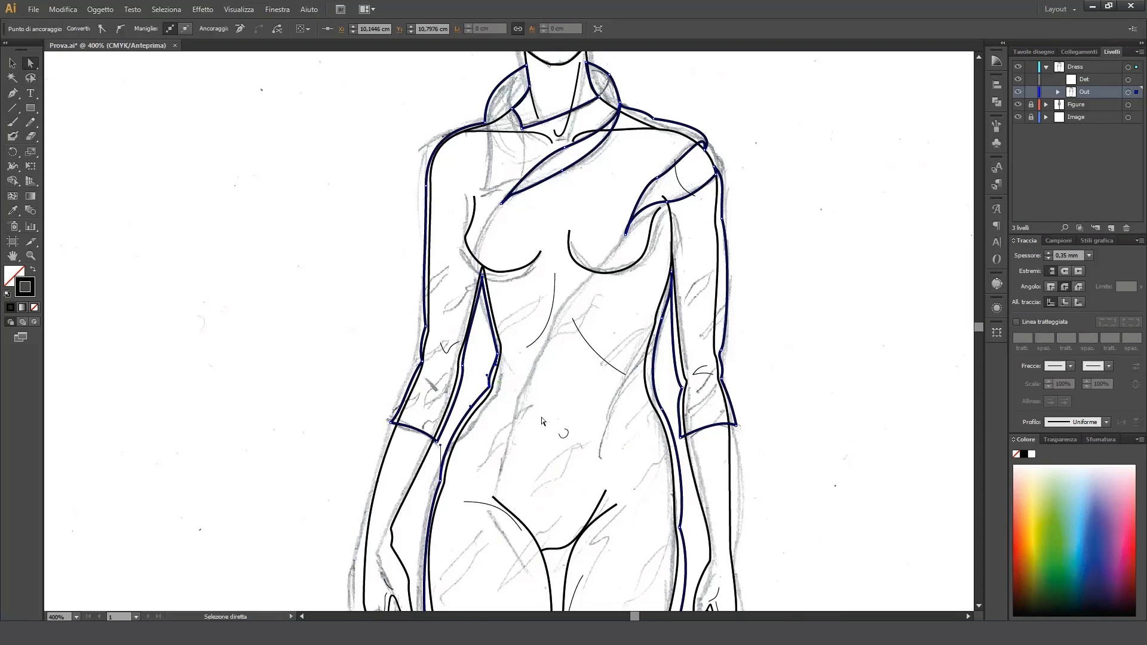
pyautogui.click(492, 389)
pyautogui.moveTo(487, 375); pyautogui.dragTo(489, 371)
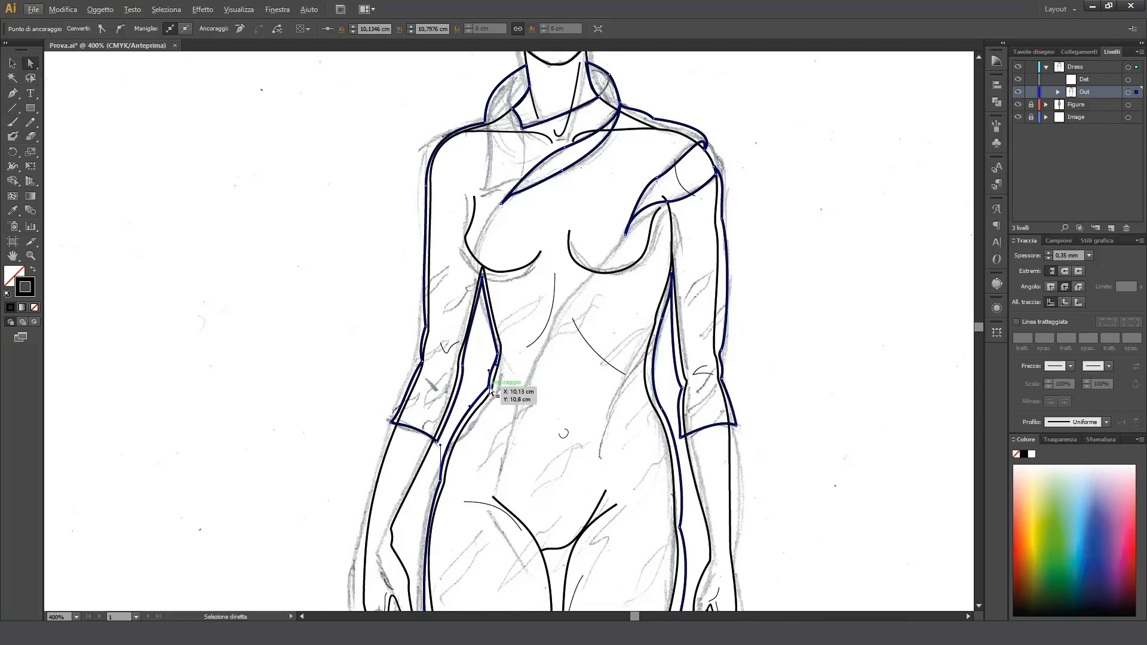
# - Convert the anchor below the left-hand waist by pulling out a handle and swinging it down along the hip
pyautogui.hotkey('shift', 'c')
pyautogui.moveTo(489, 387); pyautogui.dragTo(488, 406)
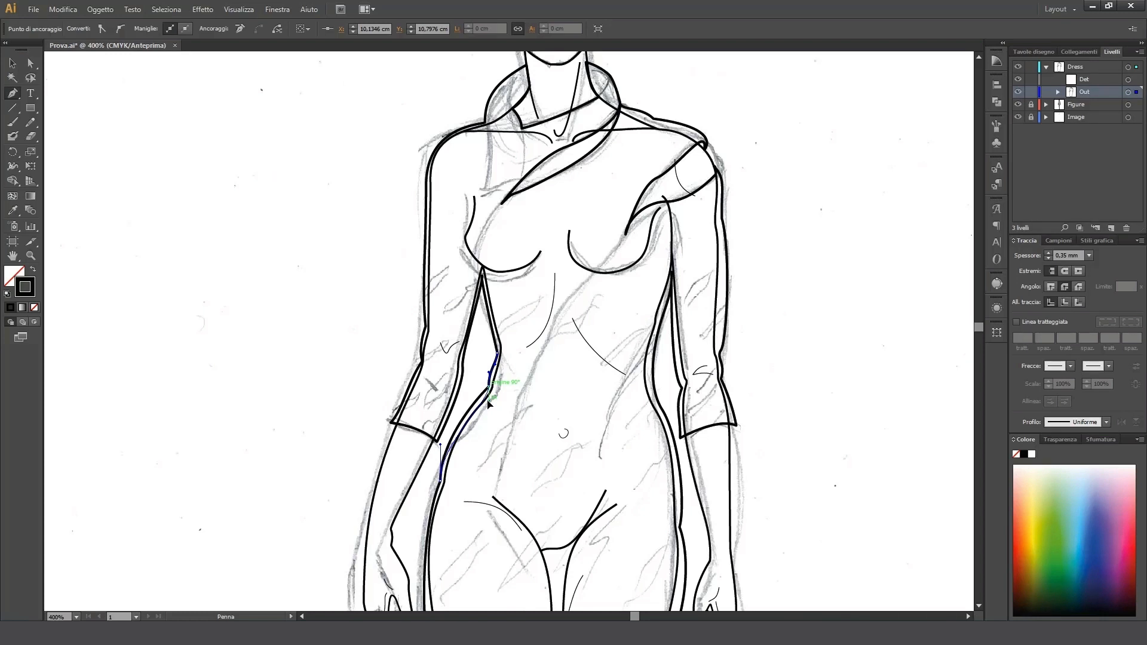
pyautogui.moveTo(487, 401); pyautogui.dragTo(478, 406)
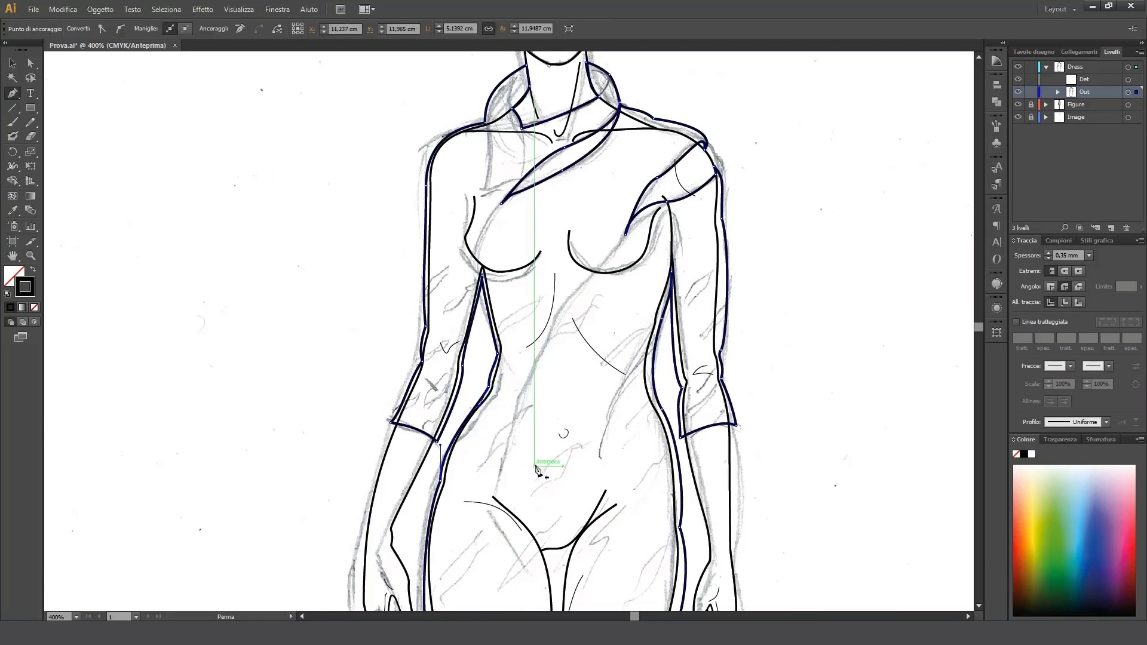
pyautogui.press('a')
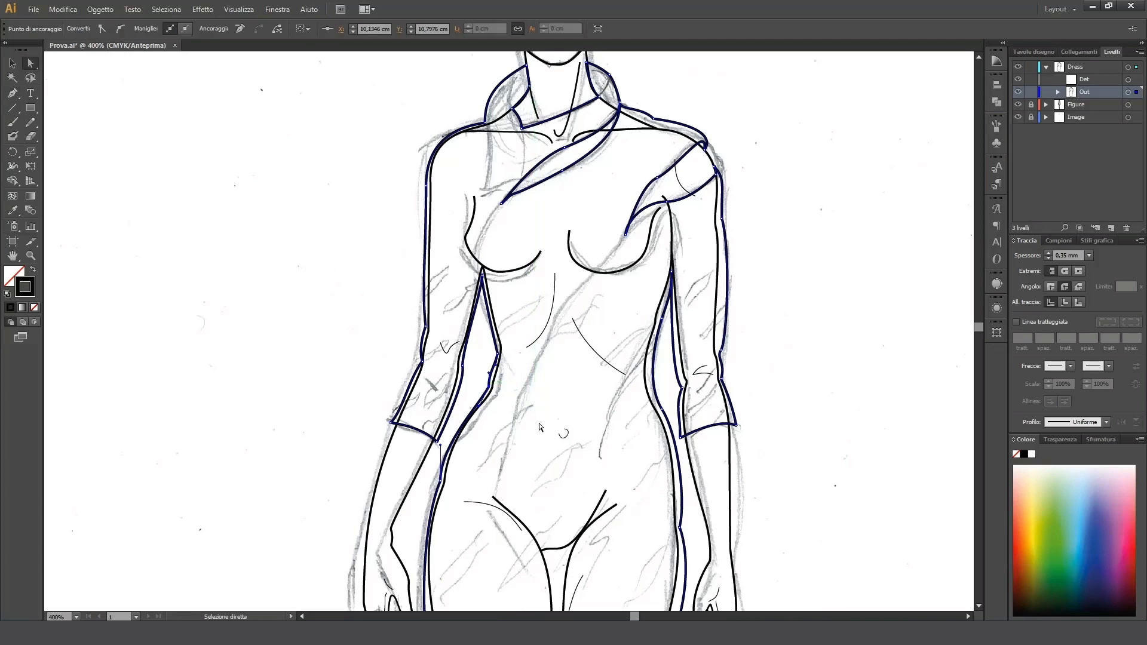
# - Extend the left-hand hip anchor's upper handle along the body, and move the thigh anchor slightly up the side of the skirt
pyautogui.moveTo(436, 485); pyautogui.dragTo(453, 423)
pyautogui.scroll(-5, 759, 404)
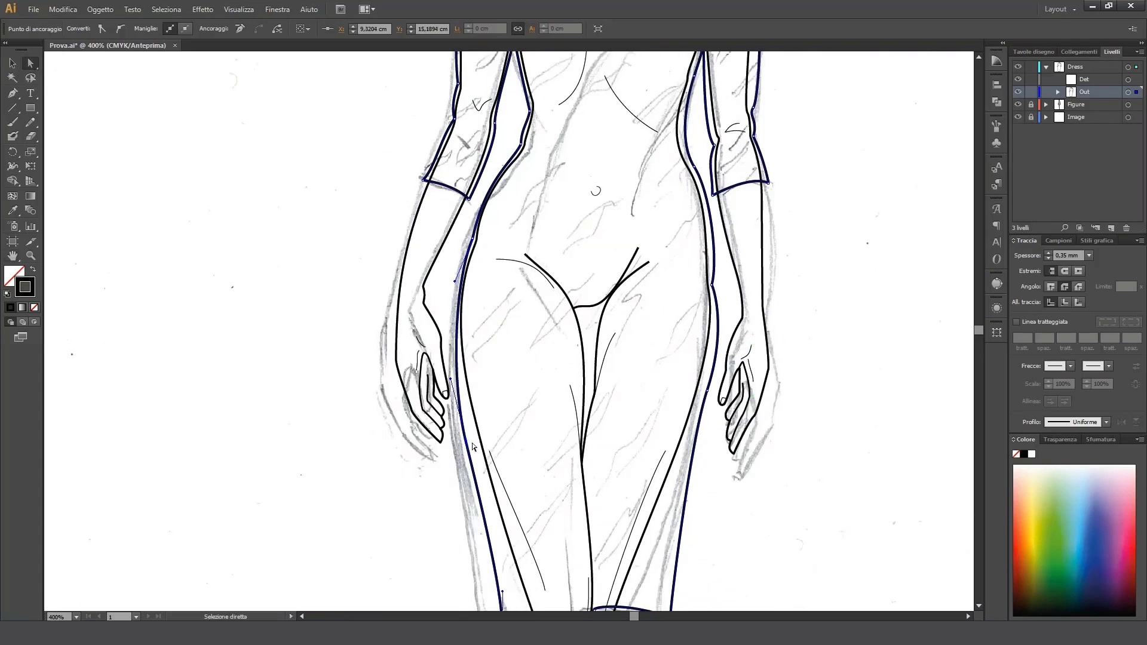
pyautogui.moveTo(467, 443); pyautogui.dragTo(471, 427)
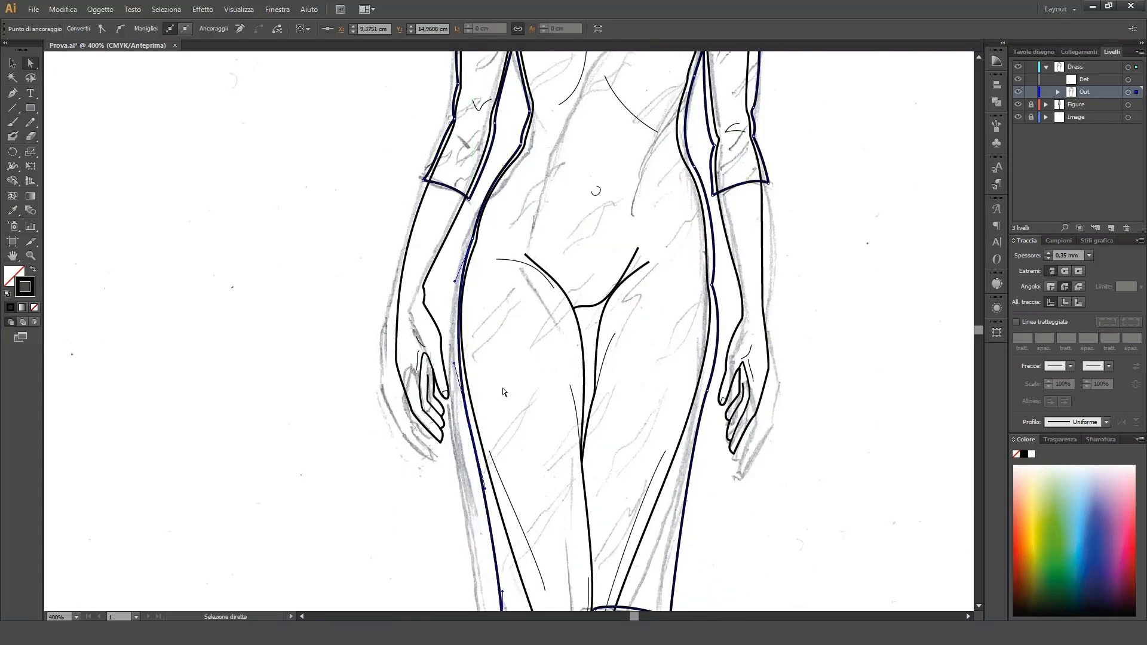
# - Lengthen the hip anchor's lower handle and shift the thigh anchor's upper handle inward to smooth the skirt's left-hand side
pyautogui.click(473, 238)
pyautogui.moveTo(455, 280); pyautogui.dragTo(448, 296)
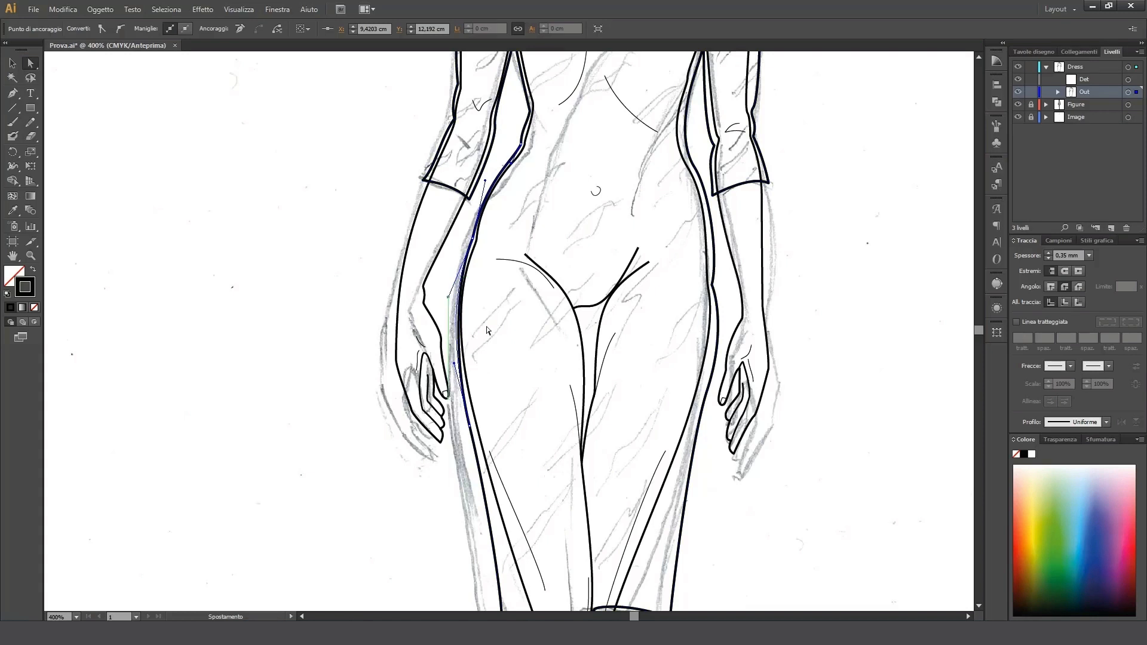
pyautogui.click(470, 425)
pyautogui.moveTo(454, 362); pyautogui.dragTo(459, 363)
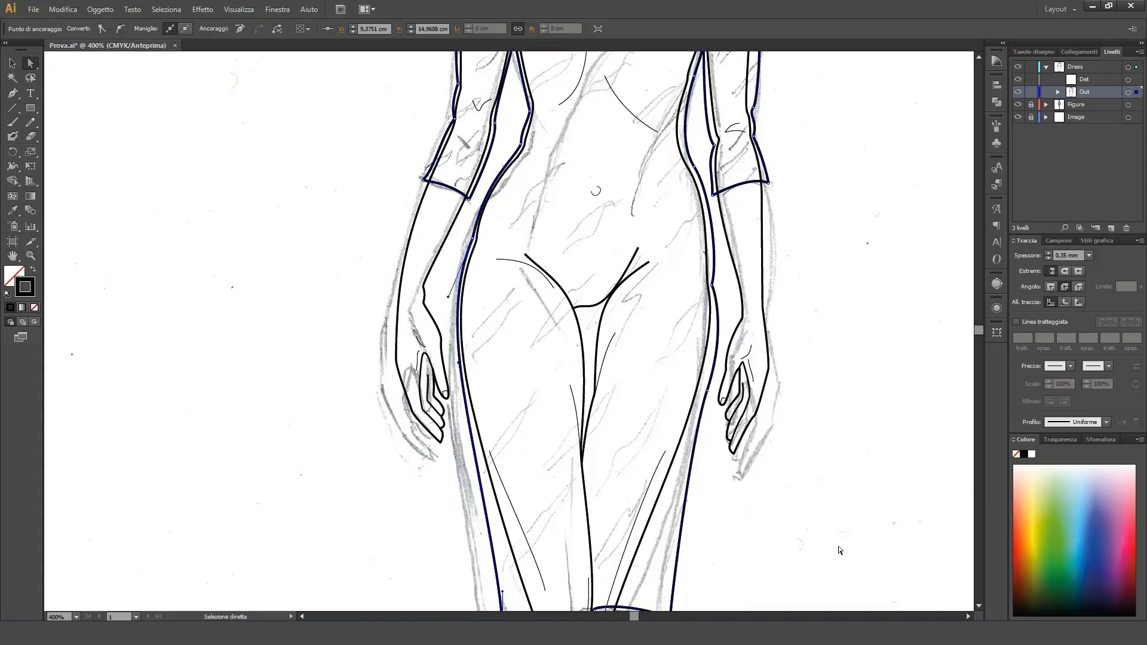
# - Reshape the skirt hem by adjusting the left-hand corner's handles and raising the middle hem anchor slightly
pyautogui.scroll(-3, 693, 480)
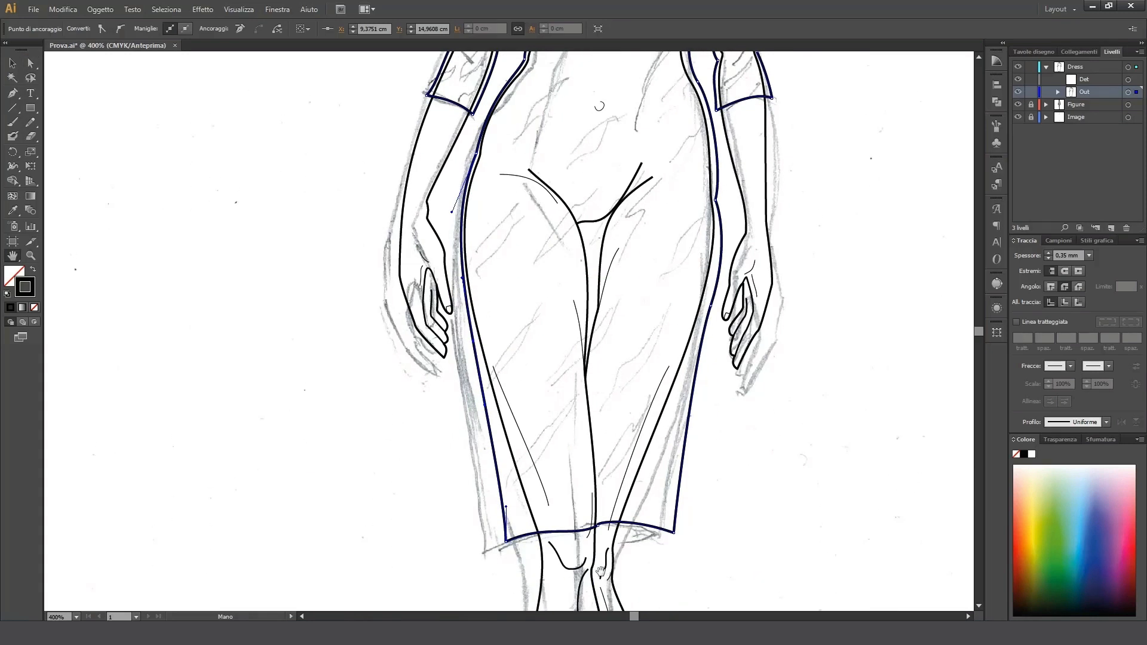
pyautogui.click(506, 541)
pyautogui.moveTo(506, 507); pyautogui.dragTo(502, 478)
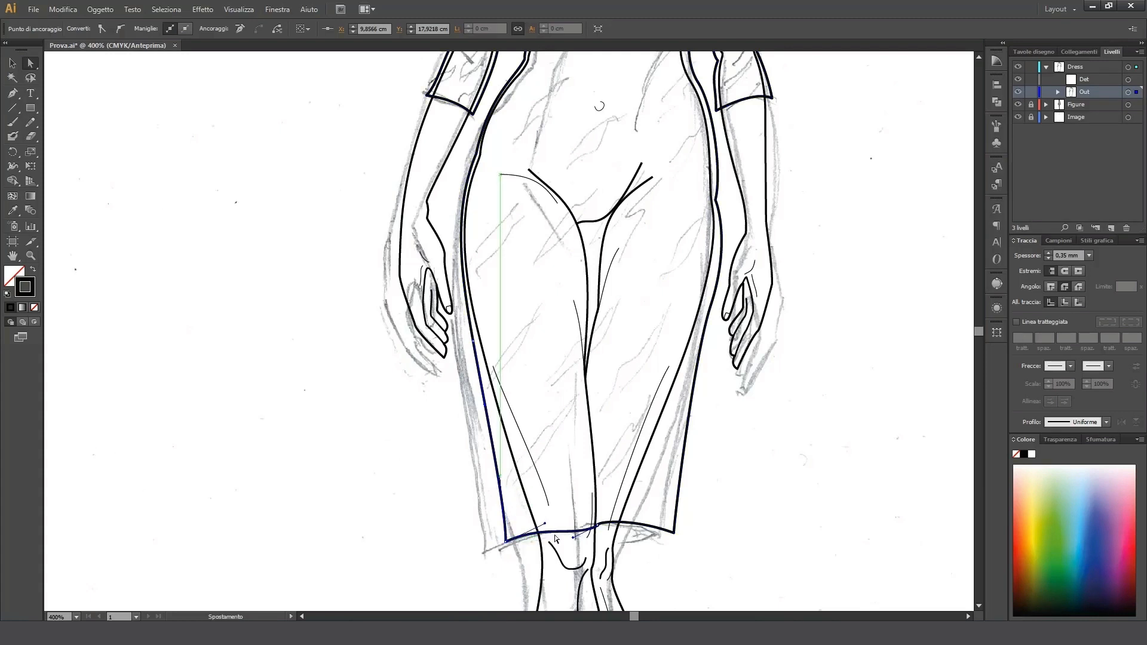
pyautogui.moveTo(545, 523); pyautogui.dragTo(597, 519)
pyautogui.click(598, 527)
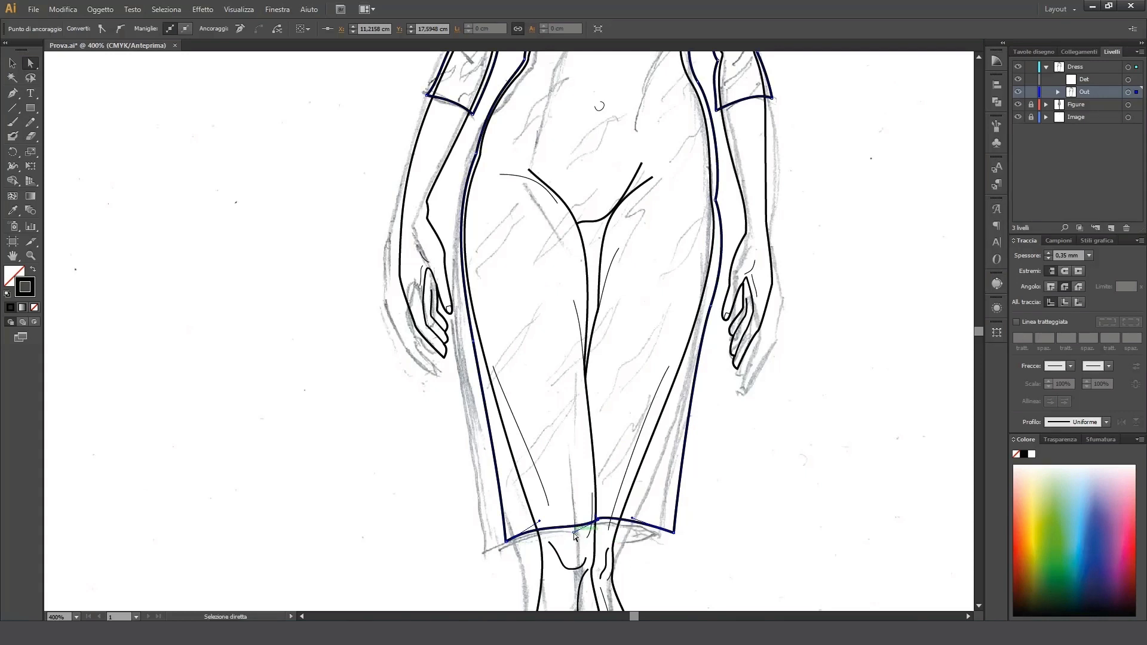
pyautogui.click(673, 533)
pyautogui.press('p')
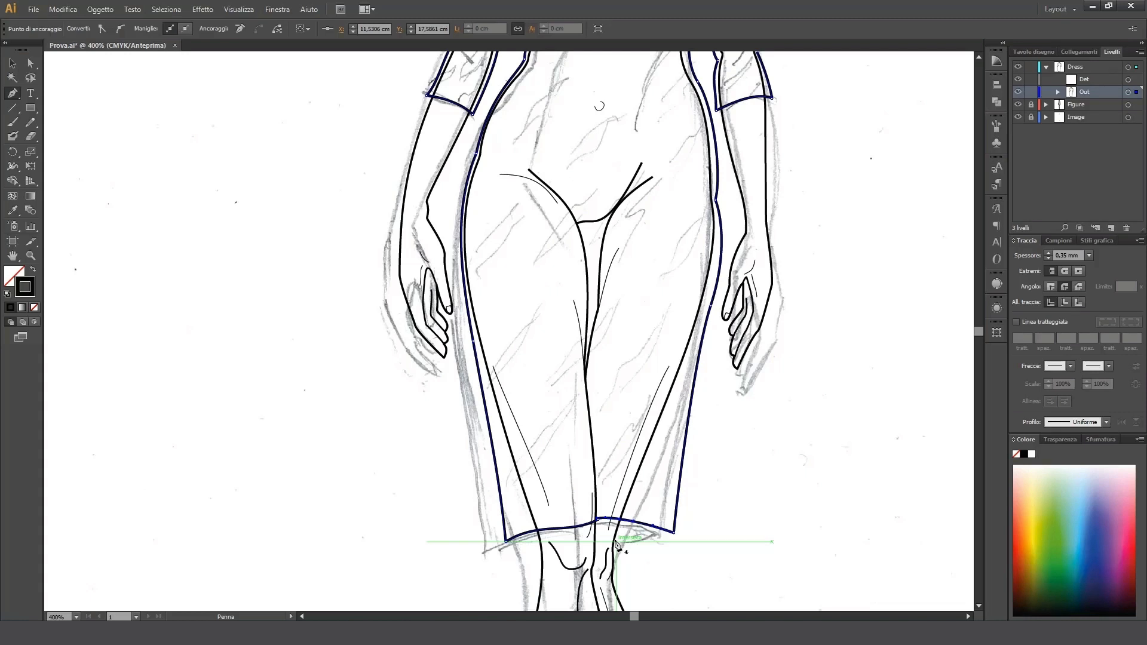
pyautogui.click(616, 533)
pyautogui.click(674, 533)
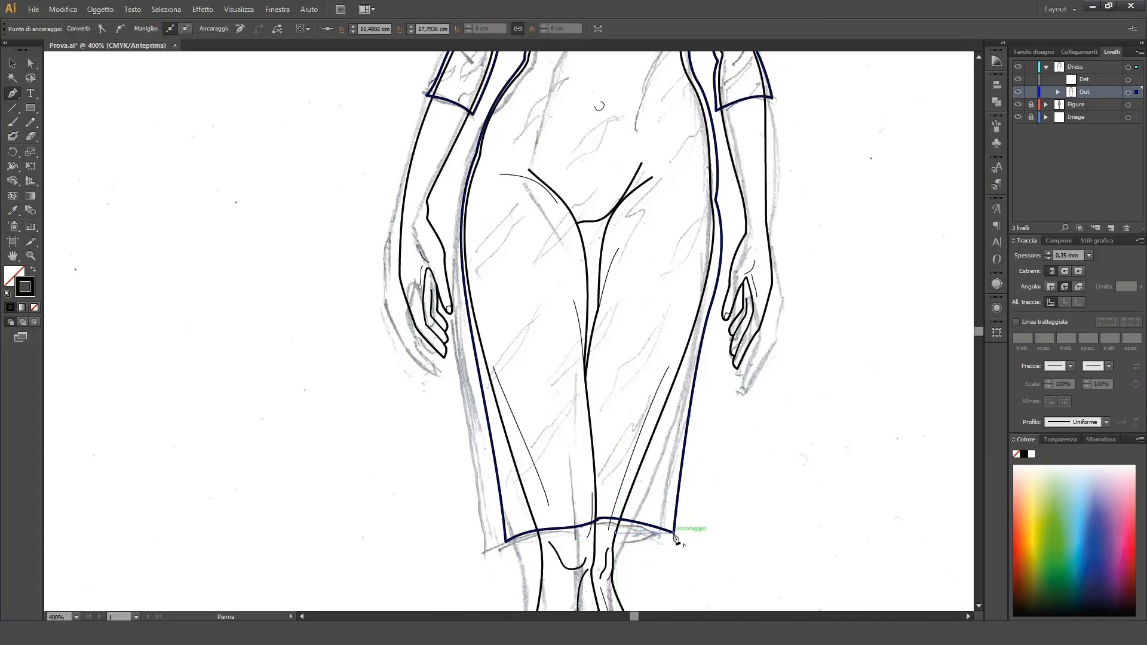
pyautogui.hotkey('ctrl', 'z')
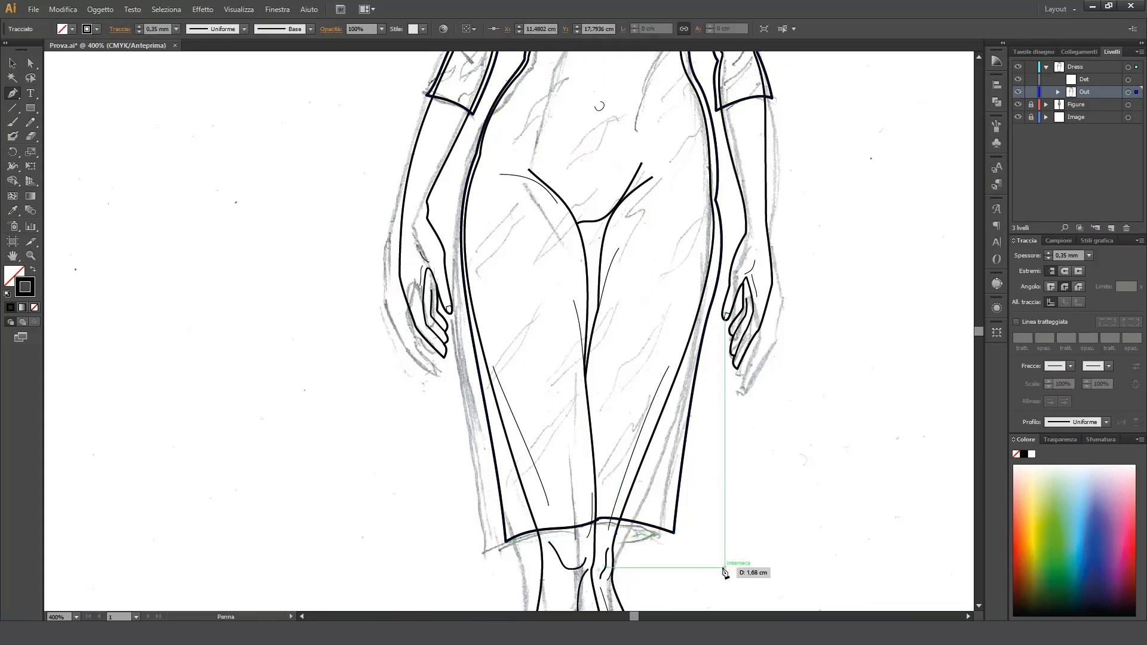
pyautogui.hotkey('ctrl', 'z')
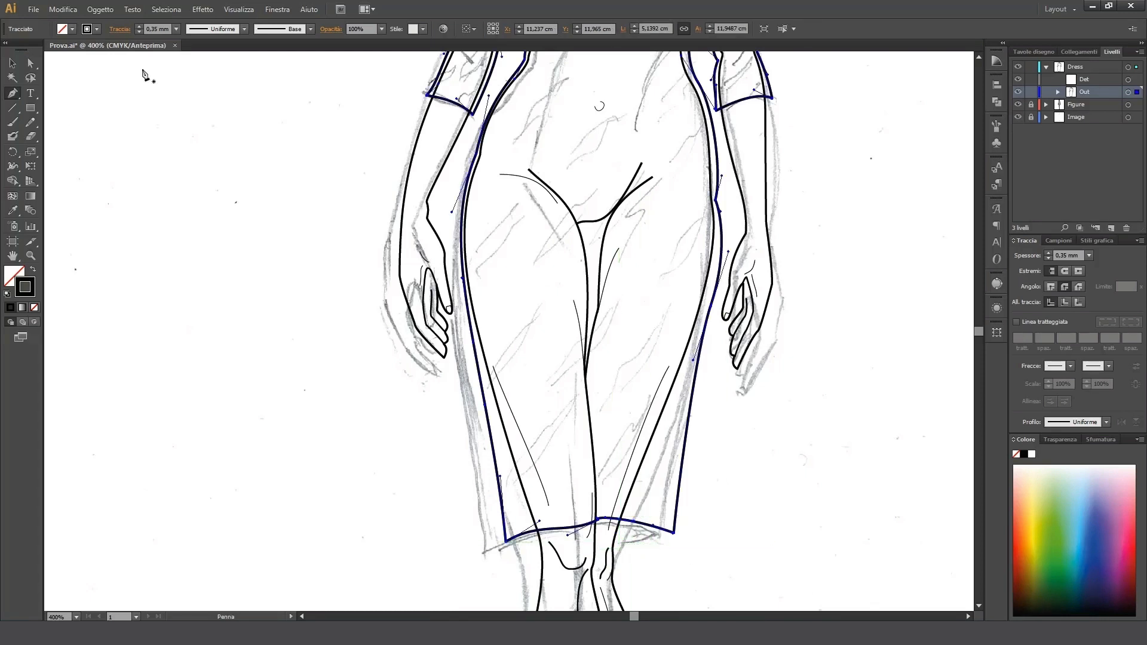
# - Add anchors to the right-hand half of the skirt hem and pull one down and inward to form a small notch
pyautogui.click(30, 63)
pyautogui.press('p')
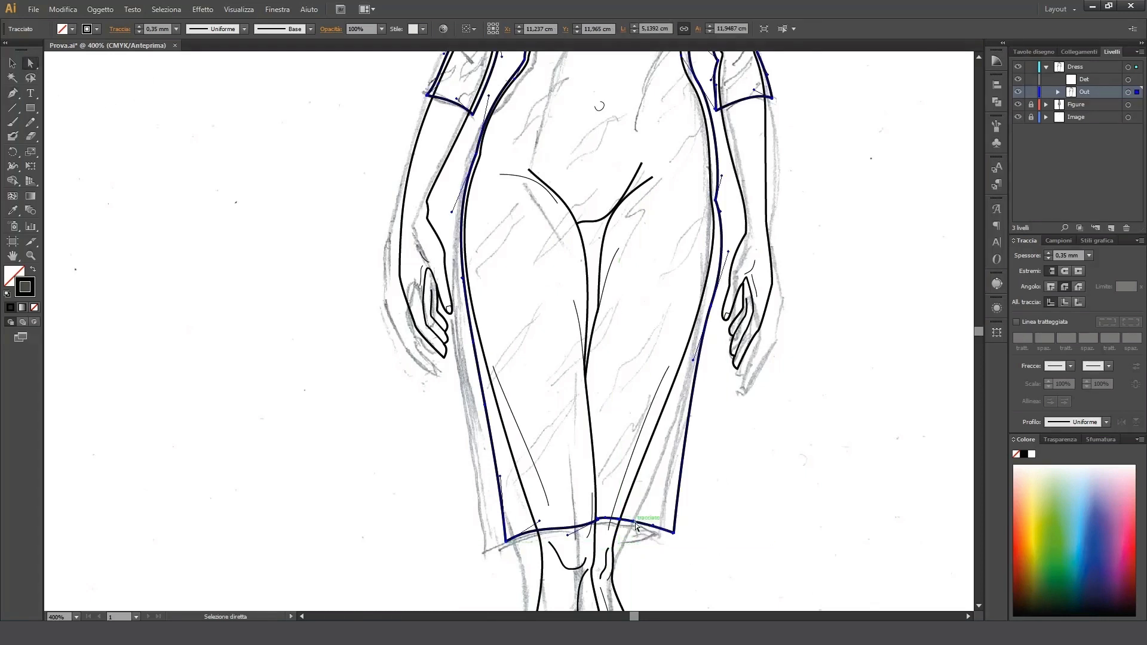
pyautogui.press('a')
pyautogui.click(641, 526)
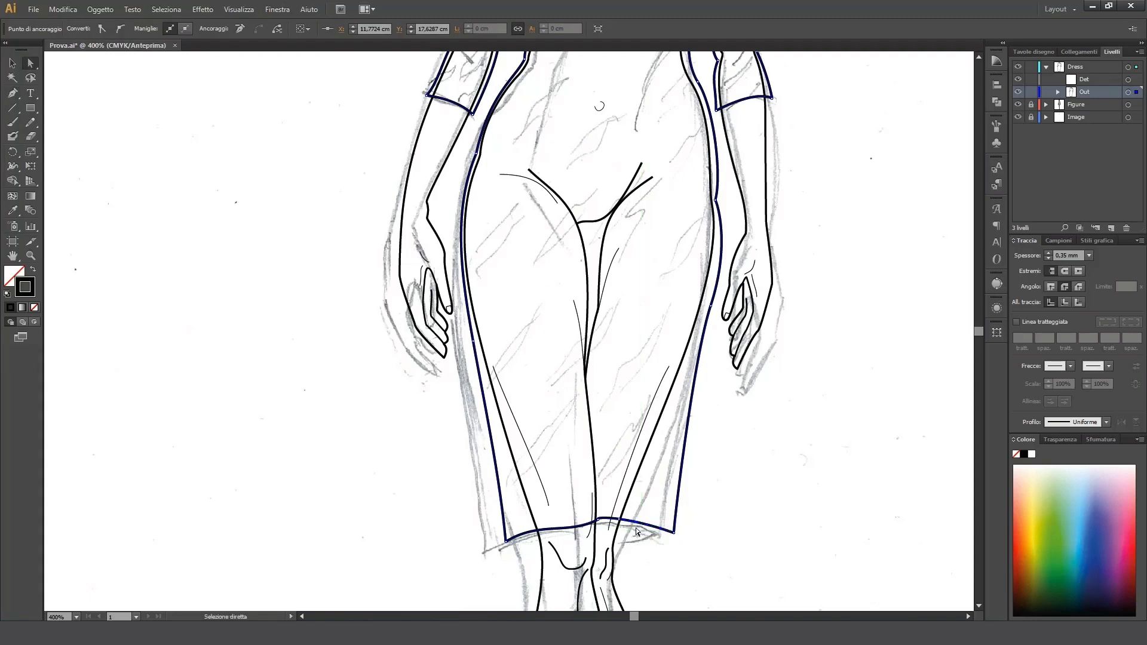
pyautogui.moveTo(635, 523); pyautogui.dragTo(618, 536)
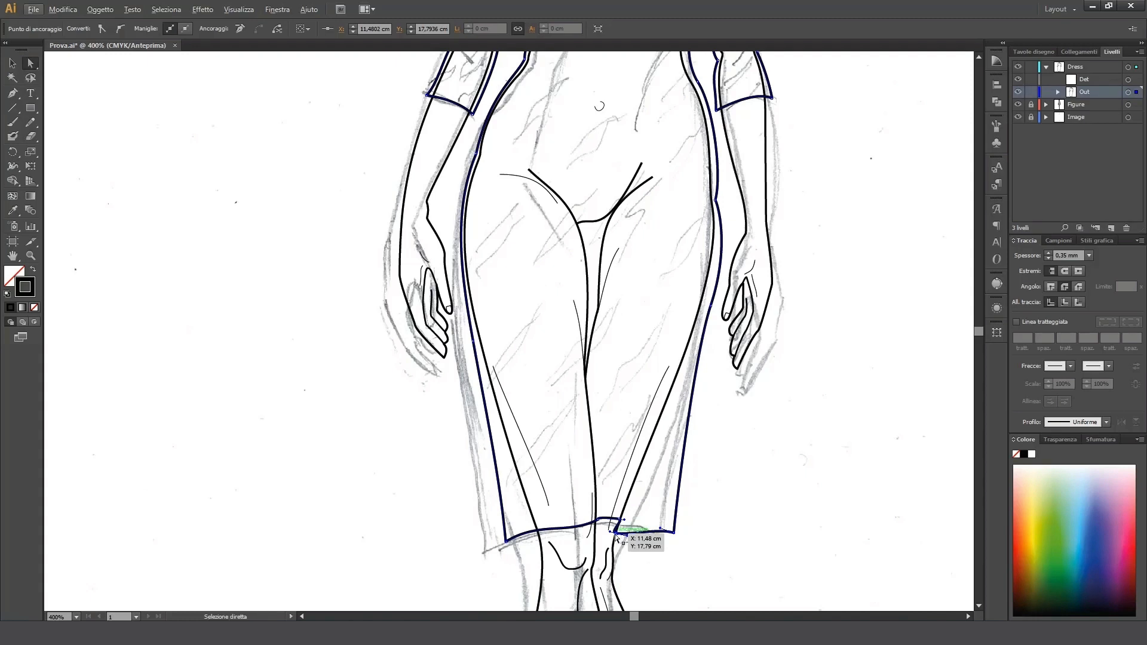
# - Refine the hem notch by shifting its upper and lower anchors and lowering the lower anchor's handle
pyautogui.press('p')
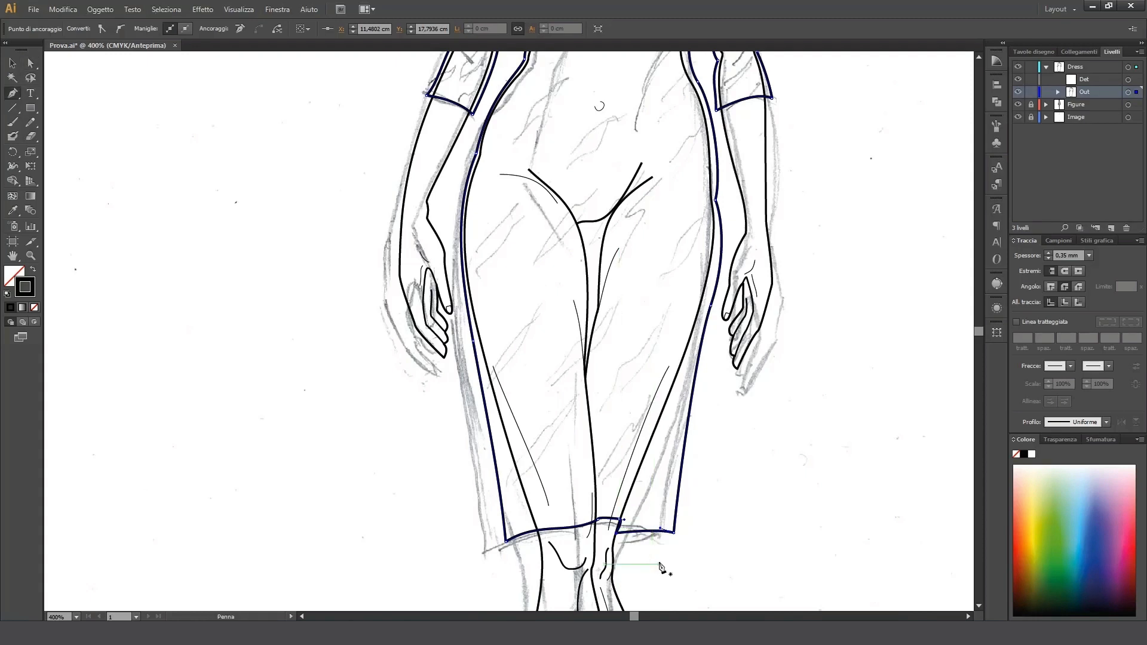
pyautogui.press('a')
pyautogui.click(620, 519)
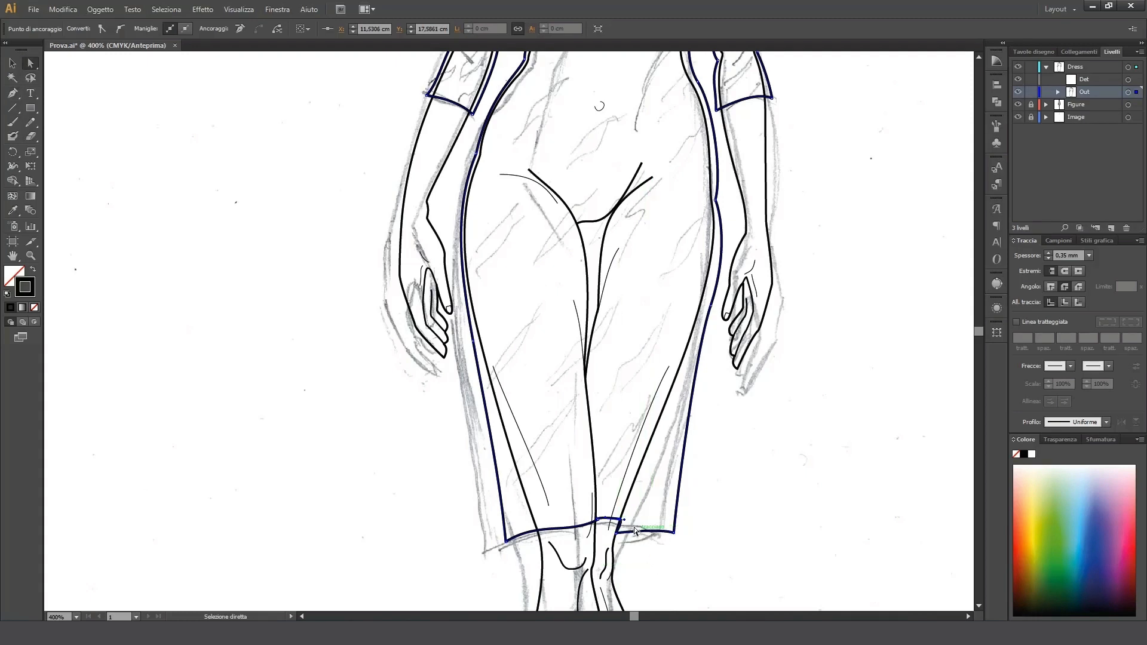
pyautogui.moveTo(624, 520); pyautogui.dragTo(620, 520)
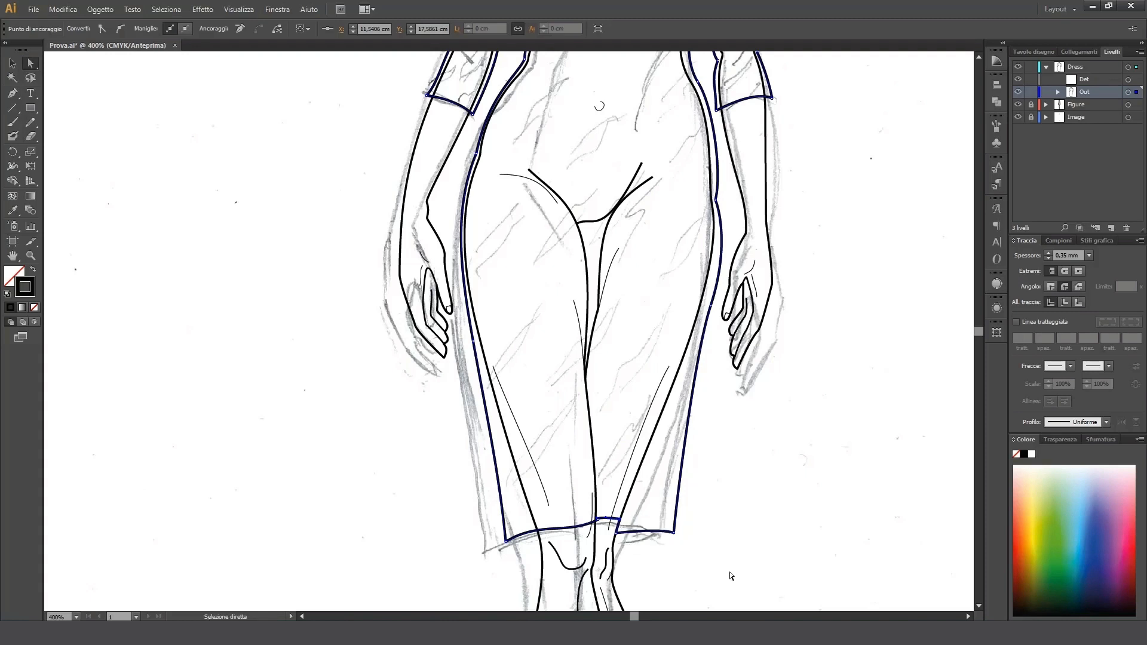
pyautogui.click(617, 533)
pyautogui.moveTo(658, 527); pyautogui.dragTo(654, 537)
pyautogui.click(620, 518)
pyautogui.click(616, 530)
pyautogui.click(620, 518)
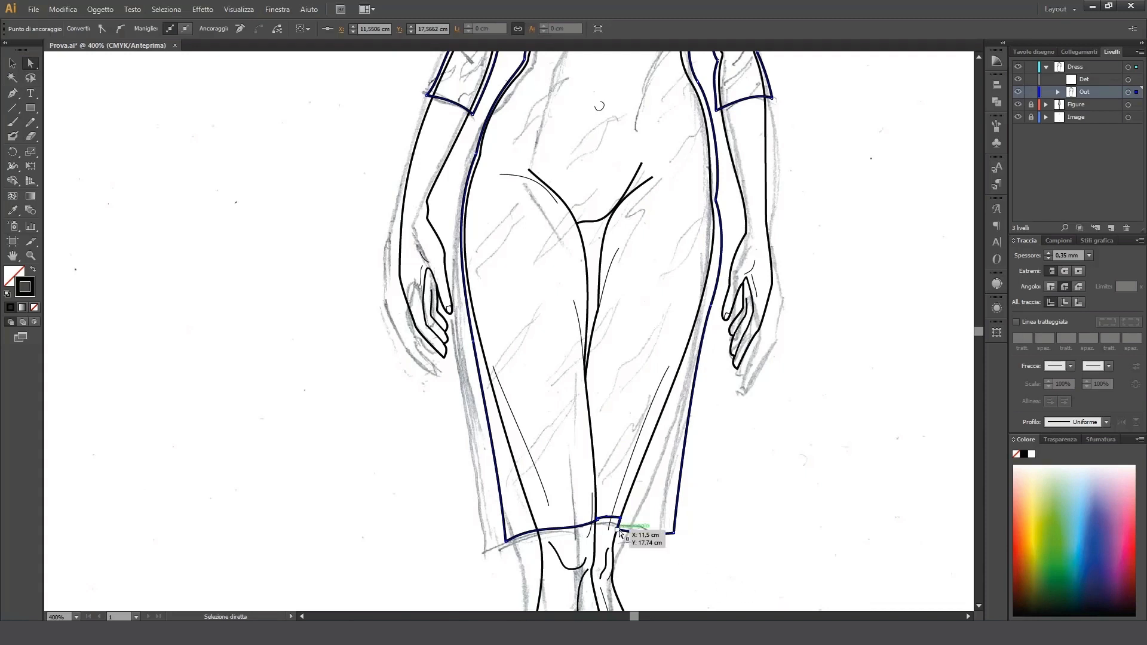
# - Adjust the skirt's right-hand hem corner and move the right-hand thigh anchor and its handle slightly inward
pyautogui.click(670, 535)
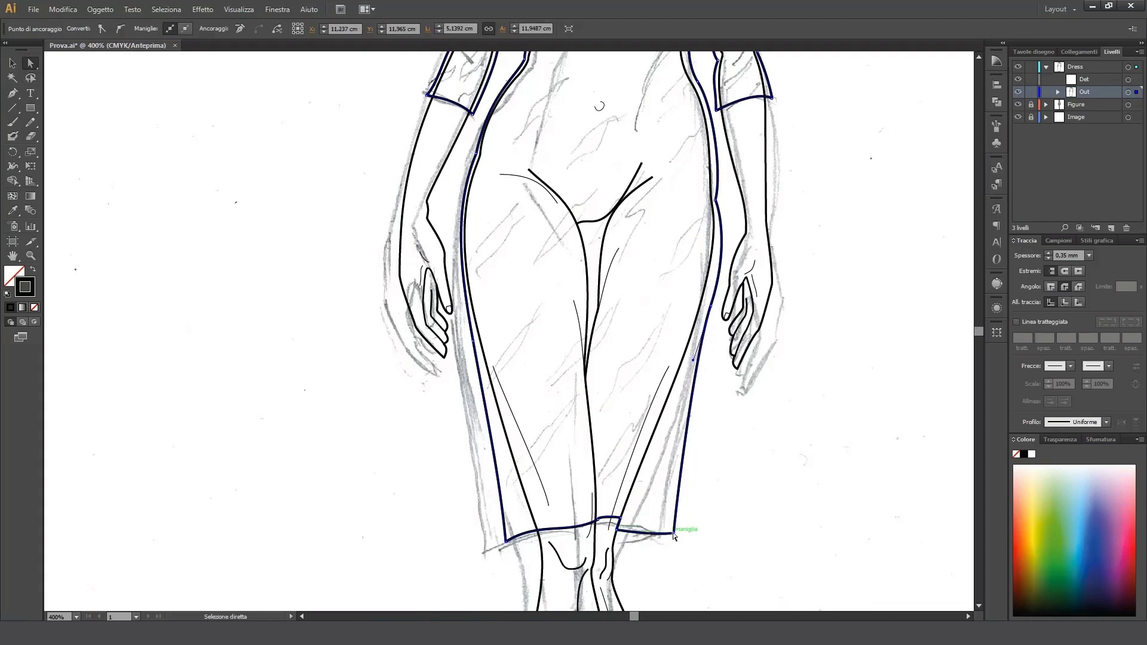
pyautogui.click(673, 534)
pyautogui.moveTo(710, 306); pyautogui.dragTo(705, 306)
pyautogui.click(686, 362)
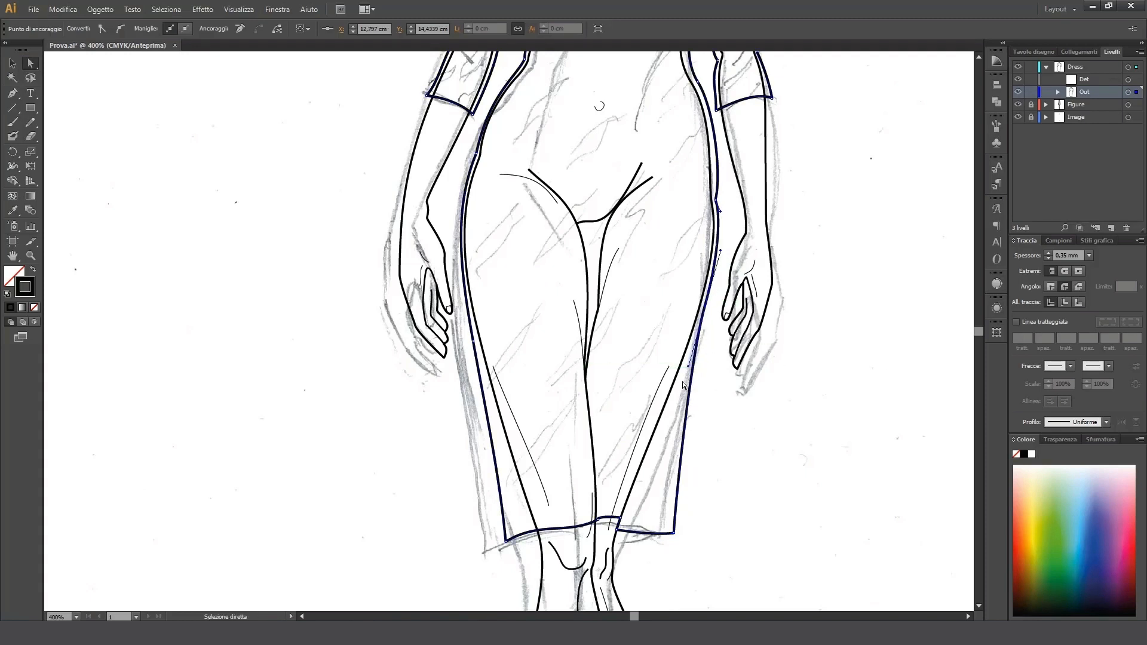
# - Smooth the dress's right-hand side by lengthening the hip anchor's upper handle and shifting the waist curve's lower handle, undoing the last waist change
pyautogui.scroll(4, 639, 282)
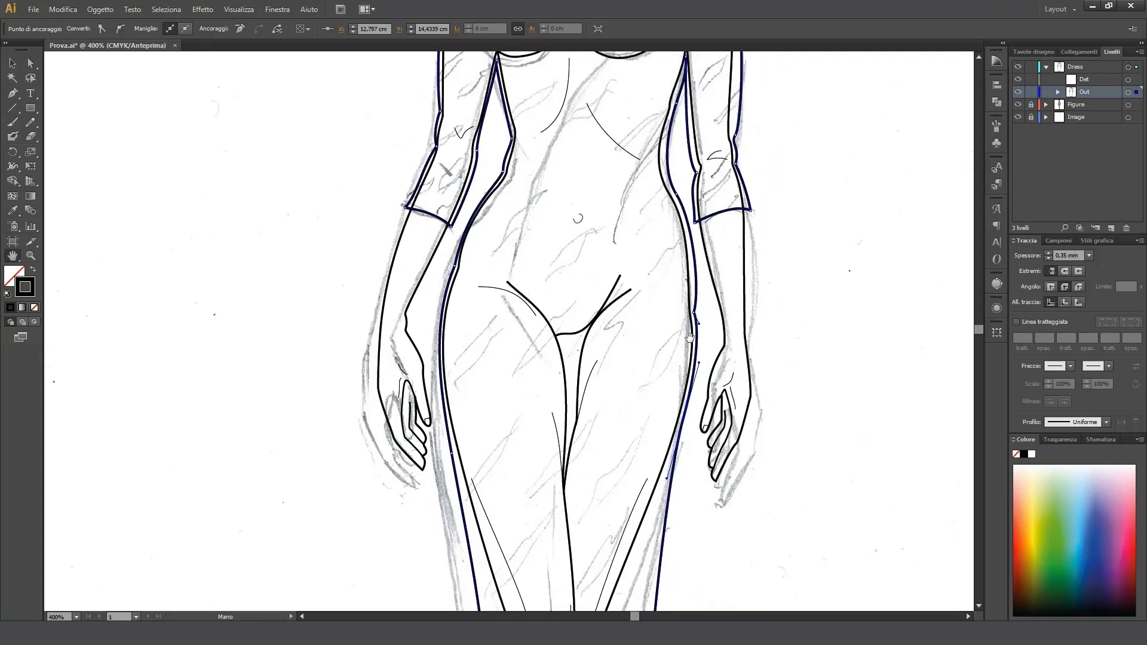
pyautogui.click(698, 317)
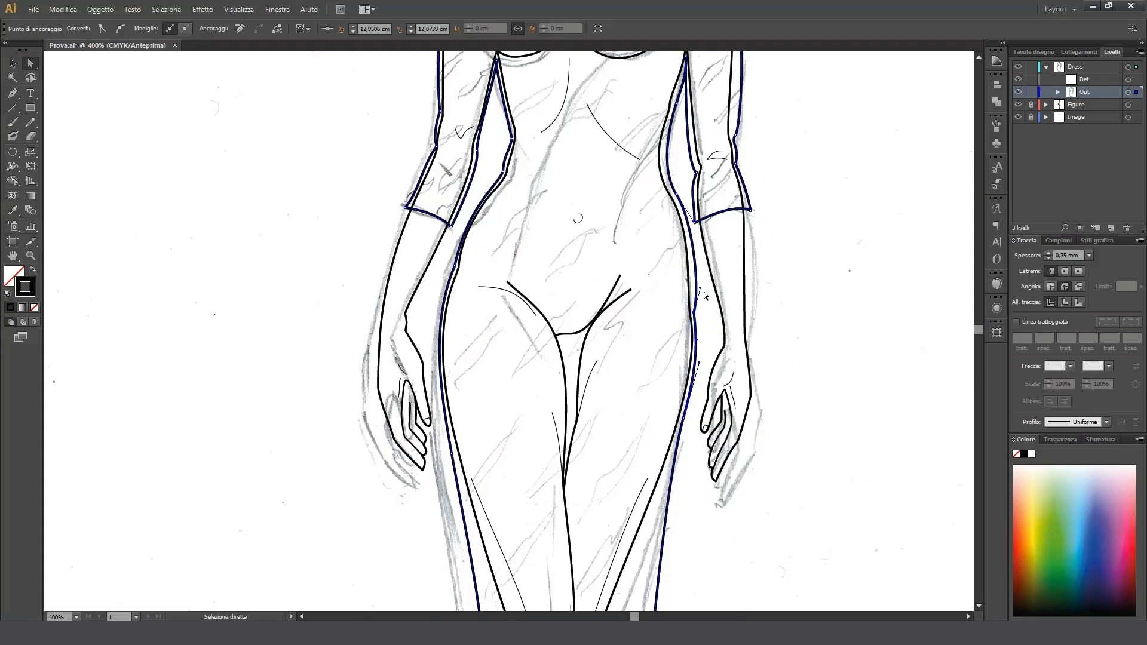
pyautogui.moveTo(700, 288); pyautogui.dragTo(696, 279)
pyautogui.click(676, 194)
pyautogui.moveTo(694, 221); pyautogui.dragTo(689, 219)
pyautogui.press('space')
pyautogui.moveTo(833, 123); pyautogui.dragTo(840, 261)
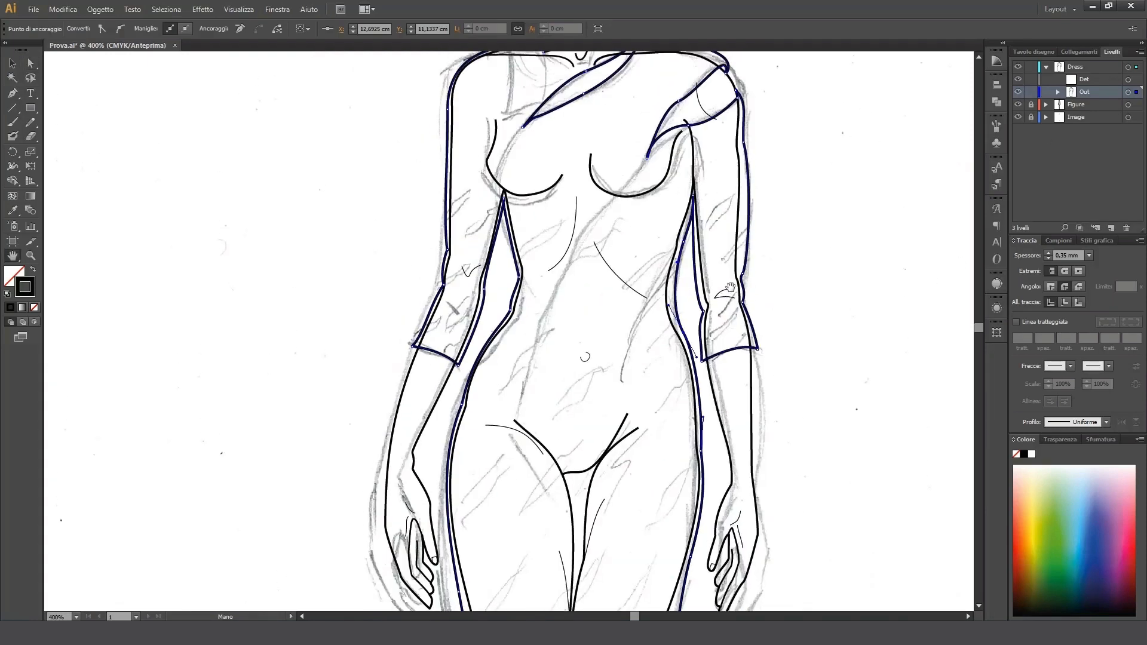
pyautogui.click(675, 269)
pyautogui.hotkey('ctrl', 'z')
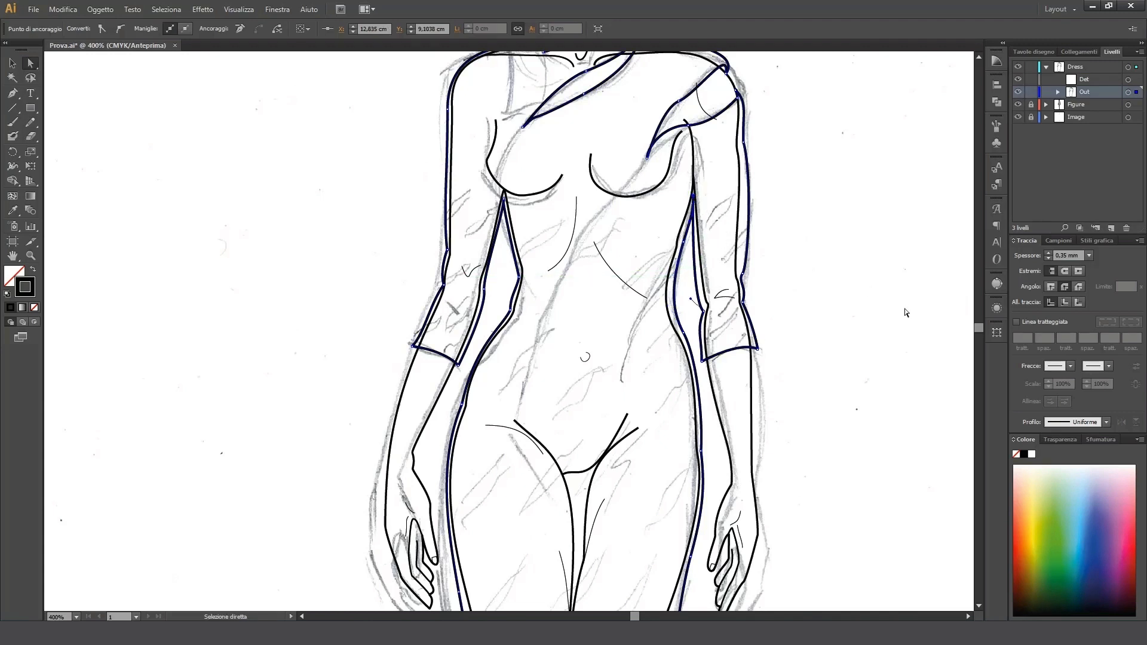
# - Nudge the inner elbow anchor of the right-hand sleeve upward and shift its lower handle toward the arm
pyautogui.click(704, 311)
pyautogui.press('Up')
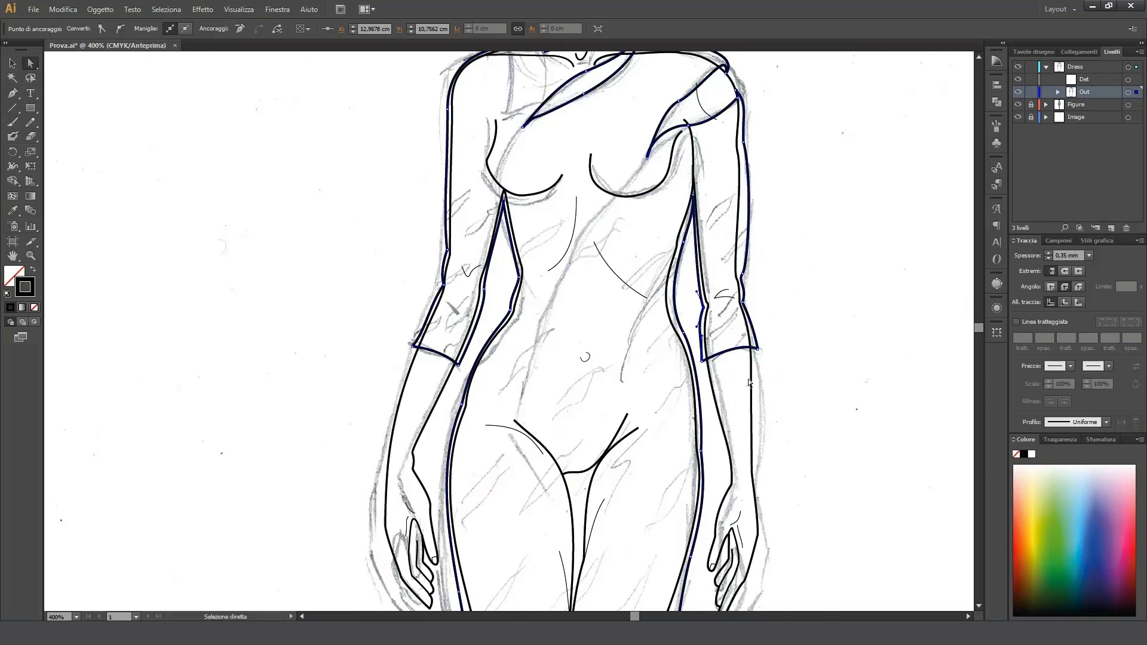
pyautogui.click(702, 359)
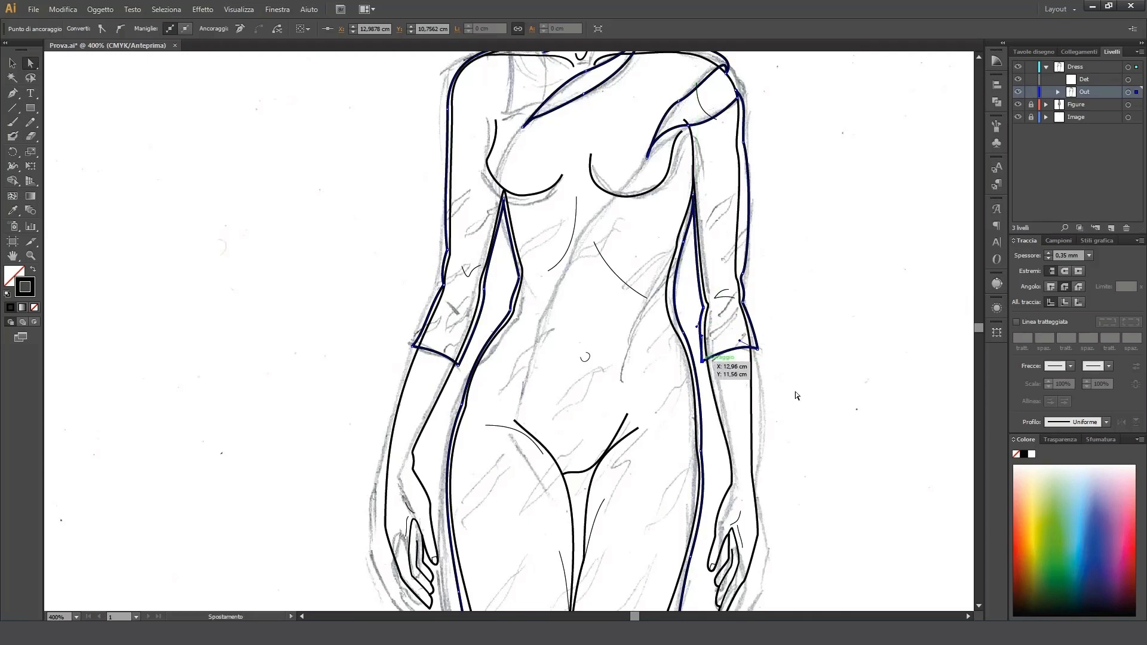
pyautogui.click(703, 307)
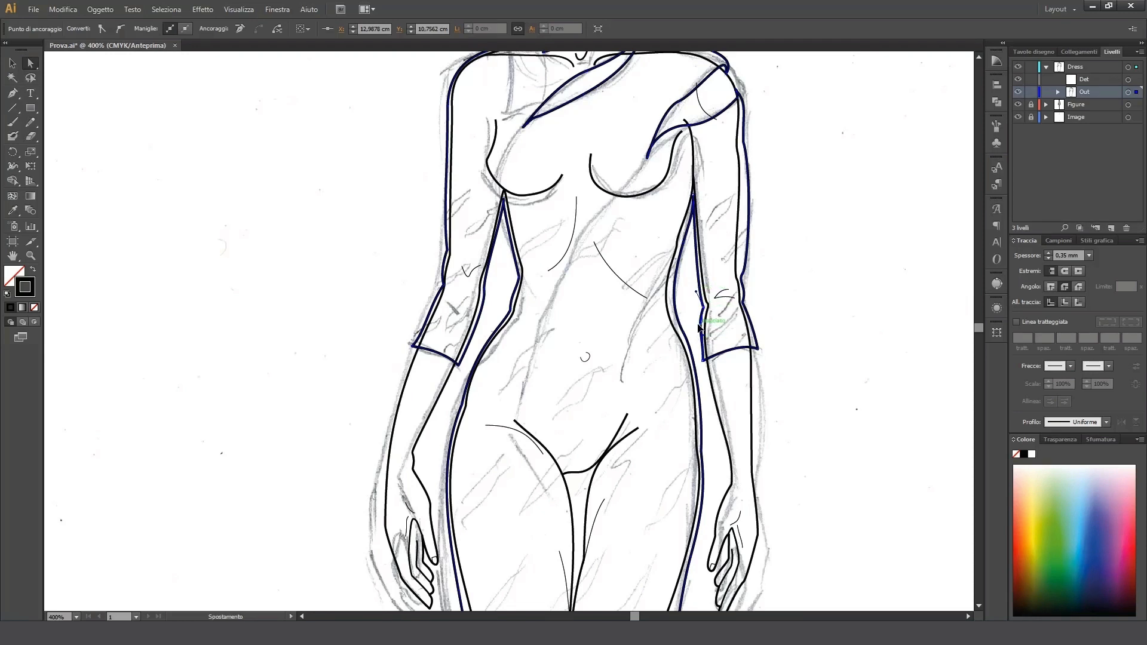
pyautogui.moveTo(698, 325); pyautogui.dragTo(700, 325)
# - Narrow the right-hand cuff by nudging both corners inward and adjusting the inner corner's handle
pyautogui.click(703, 360)
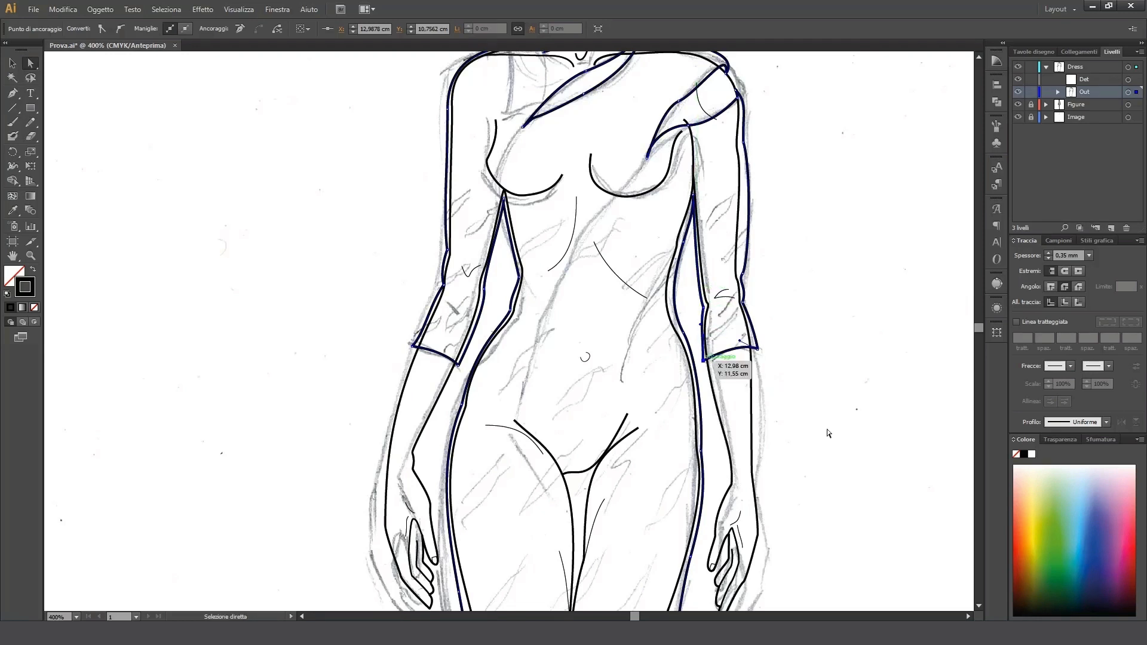
pyautogui.press('Right')
pyautogui.moveTo(703, 336); pyautogui.dragTo(701, 344)
pyautogui.click(757, 348)
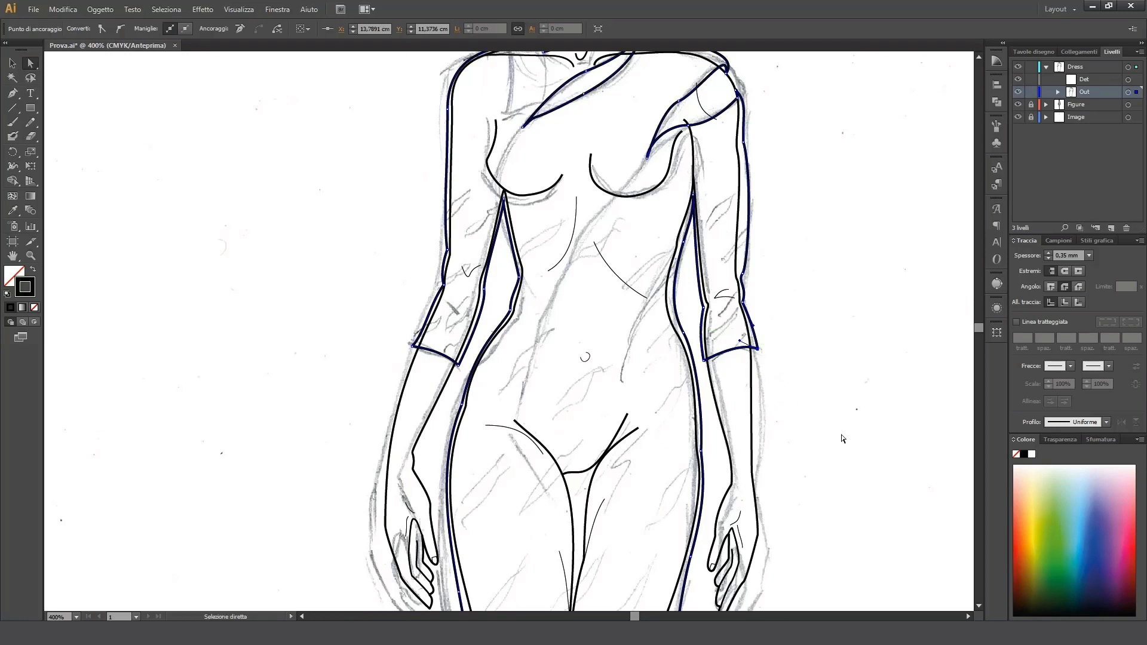
pyautogui.press('Left')
# - Pull the outer edge of the right-hand sleeve closer to the arm by moving its elbow and upper-arm anchors and handle
pyautogui.click(743, 274)
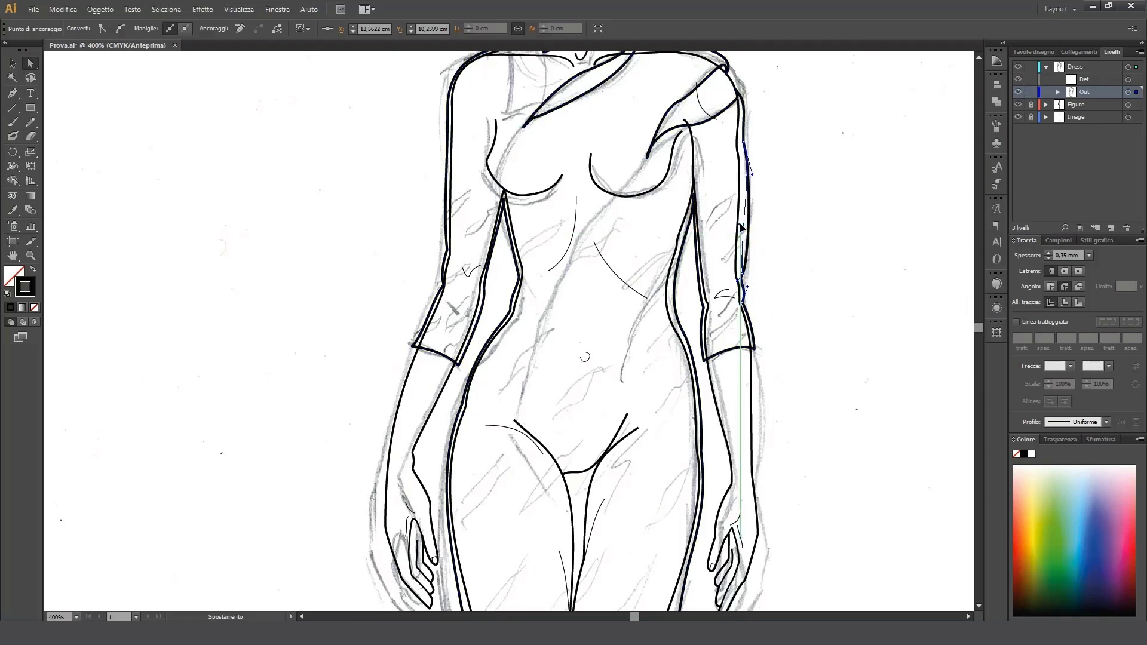
pyautogui.click(743, 142)
pyautogui.press('Left')
pyautogui.press('Left')
pyautogui.press('Left')
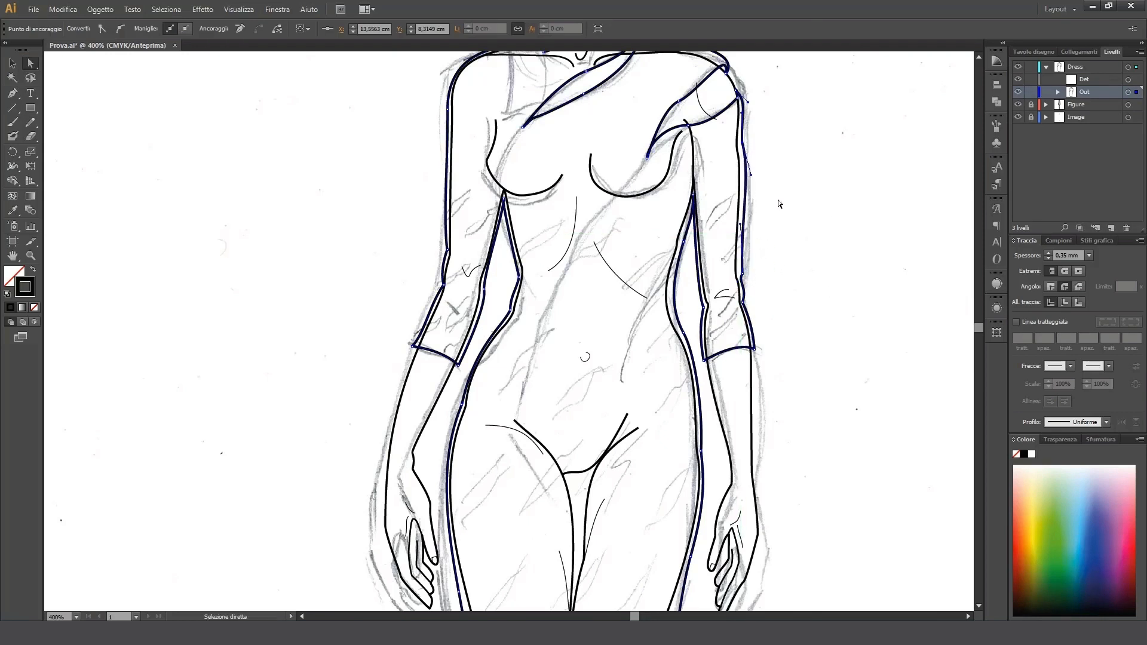
pyautogui.moveTo(751, 175); pyautogui.dragTo(748, 173)
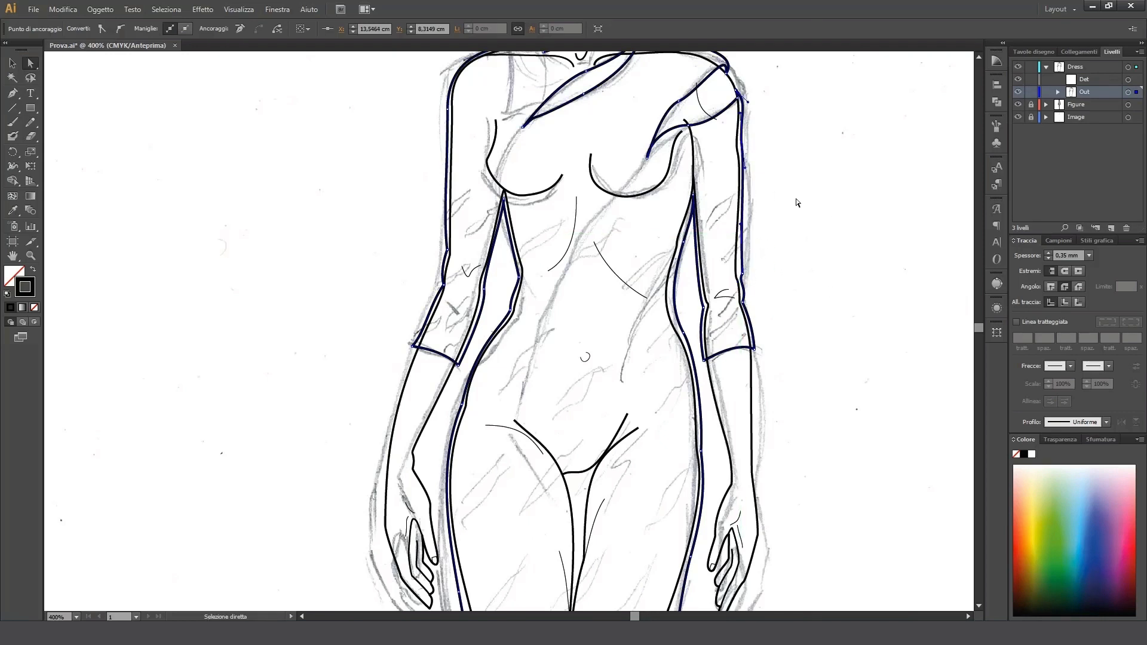
# - Reshape the lower edge of the shoulder drape by adjusting its armhole end and moving its middle anchor up and outward
pyautogui.click(977, 55)
pyautogui.click(737, 219)
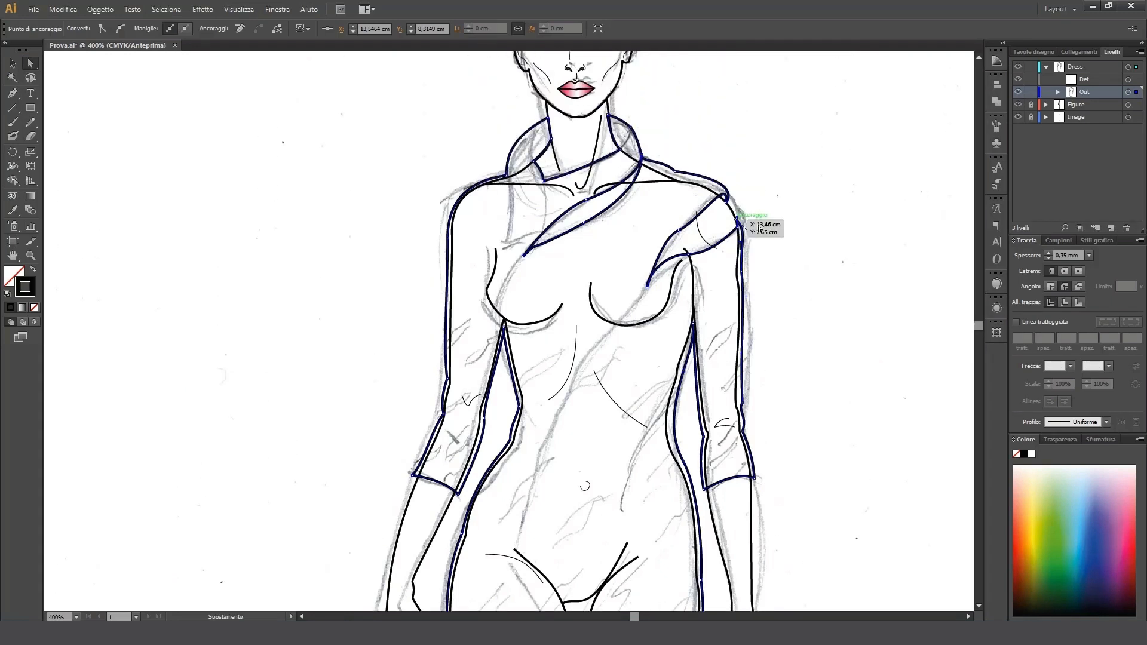
pyautogui.click(739, 225)
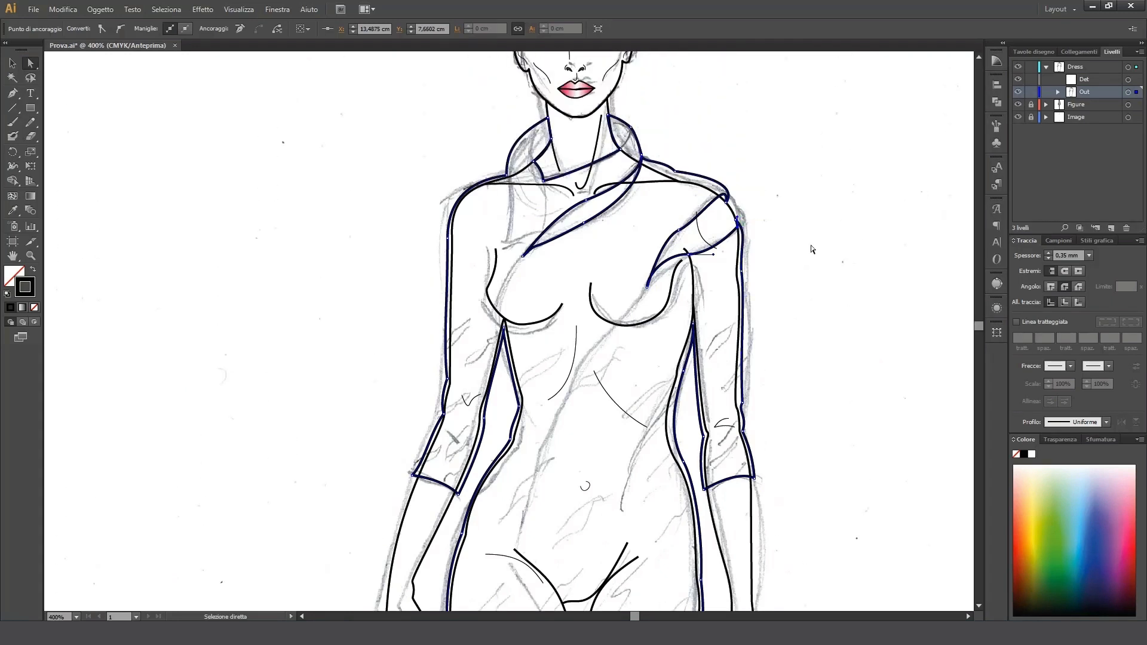
pyautogui.moveTo(724, 241); pyautogui.dragTo(743, 222)
pyautogui.hotkey('ctrl', 'z')
pyautogui.click(736, 220)
pyautogui.click(687, 254)
pyautogui.moveTo(683, 256); pyautogui.dragTo(690, 249)
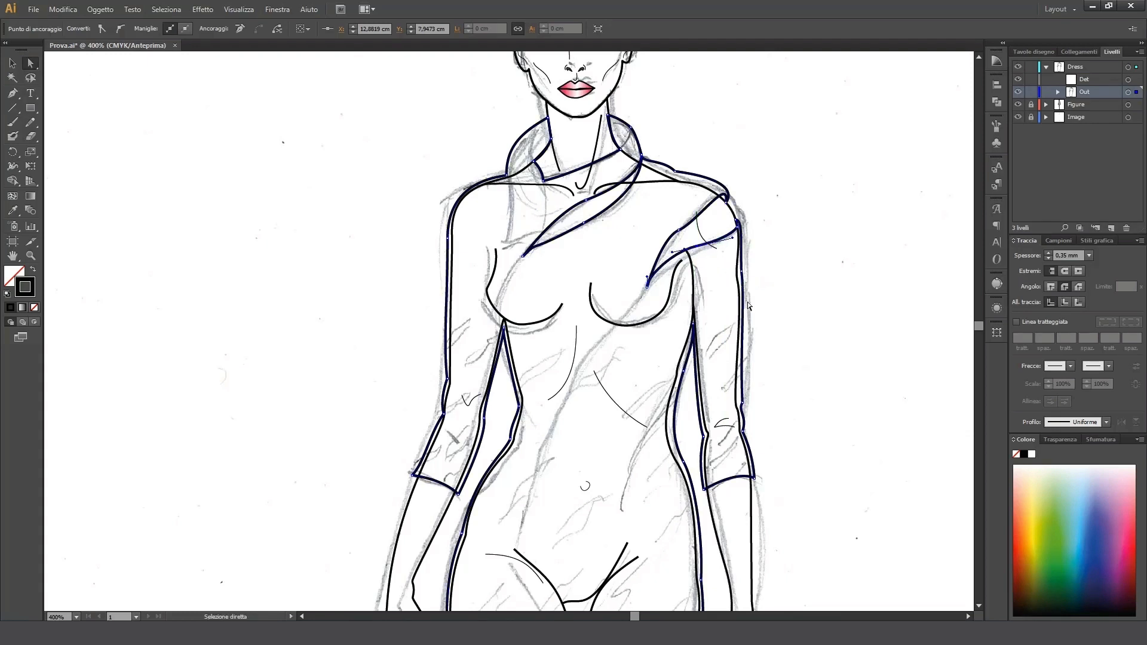
# - Smooth the upper edge of the shoulder drape by adjusting its tip, middle anchor and the shoulder corner's handle
pyautogui.click(647, 286)
pyautogui.click(697, 221)
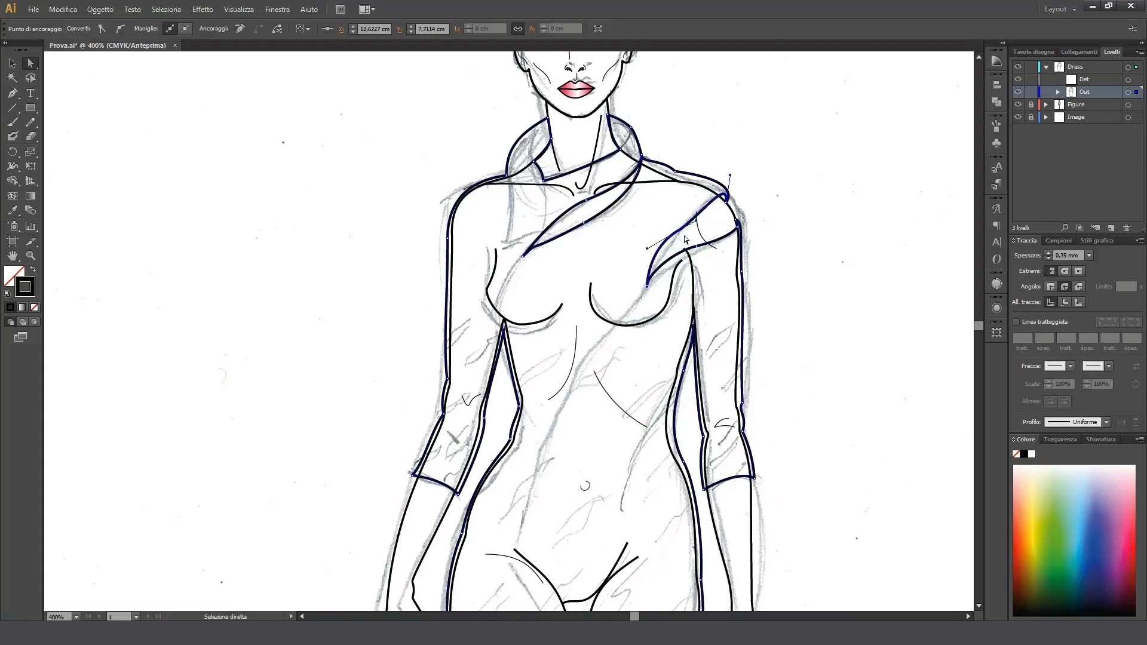
pyautogui.click(727, 203)
pyautogui.moveTo(730, 175)
pyautogui.mouseDown()
pyautogui.moveTo(723, 187)
pyautogui.moveTo(705, 177)
pyautogui.moveTo(727, 178)
pyautogui.mouseUp()
# - Nudge the anchor on the right-hand shoulder line down toward the figure's shoulder
pyautogui.press('Down')
pyautogui.press('Down')
pyautogui.press('Down')
pyautogui.press('Down')
pyautogui.press('Down')
pyautogui.press('Down')
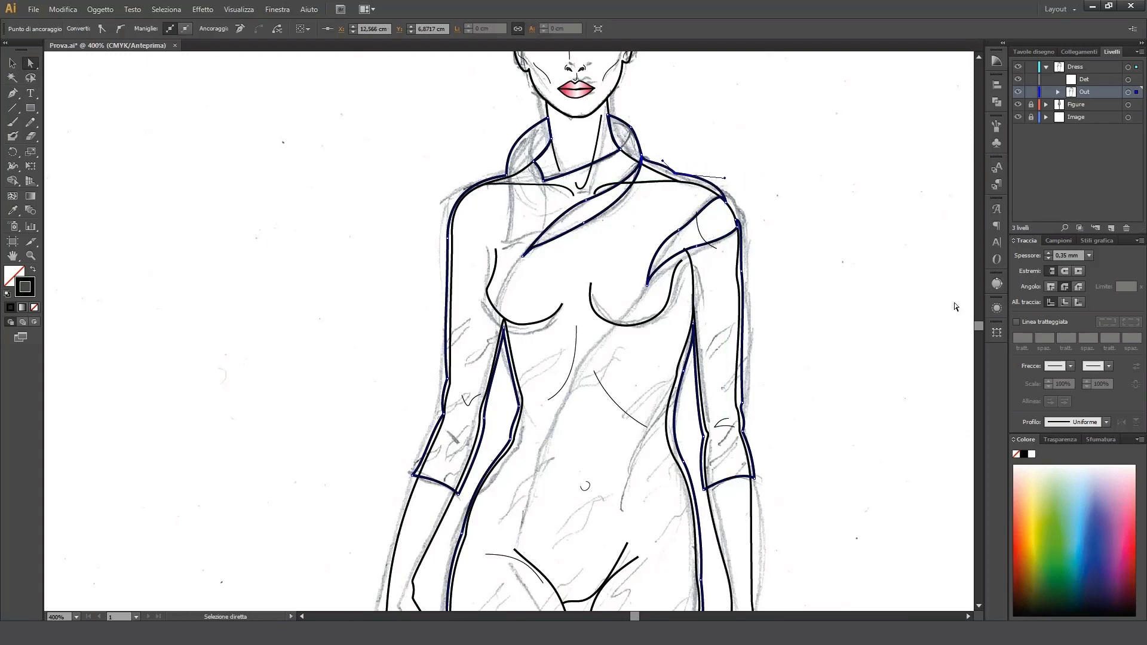
pyautogui.press('Down')
pyautogui.press('Down')
pyautogui.press('Down')
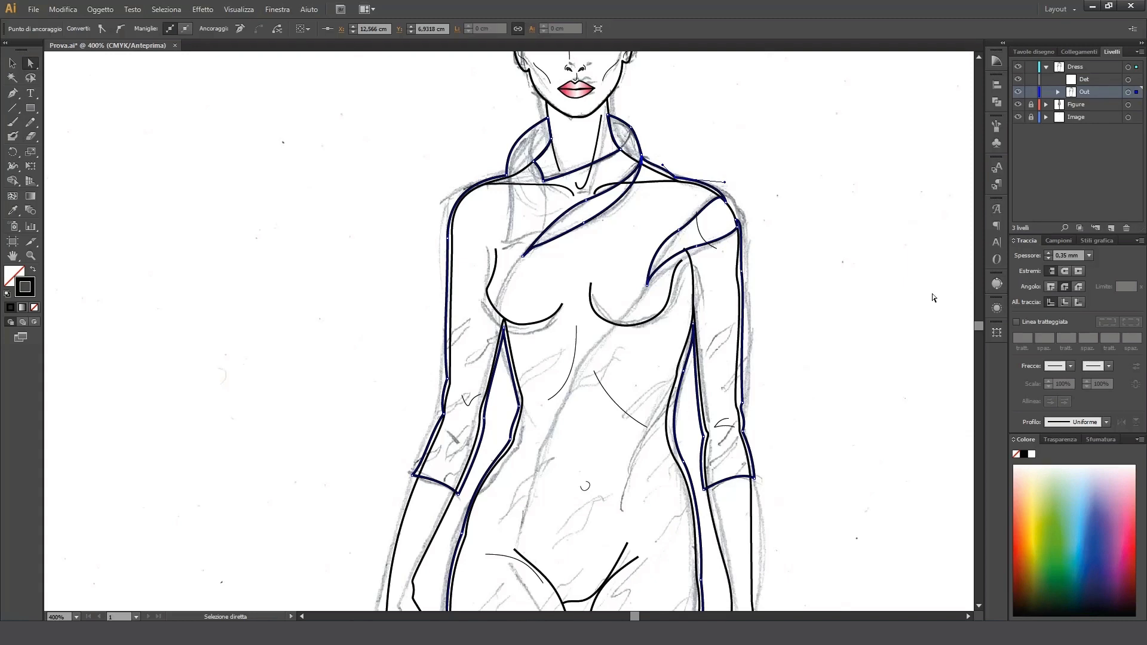
# - Round the collar's inner lower corner by adjusting its handles and the handle of the anchor above it
pyautogui.click(546, 180)
pyautogui.click(544, 180)
pyautogui.moveTo(581, 172); pyautogui.dragTo(605, 168)
pyautogui.click(544, 173)
pyautogui.moveTo(543, 171); pyautogui.dragTo(536, 178)
pyautogui.click(543, 180)
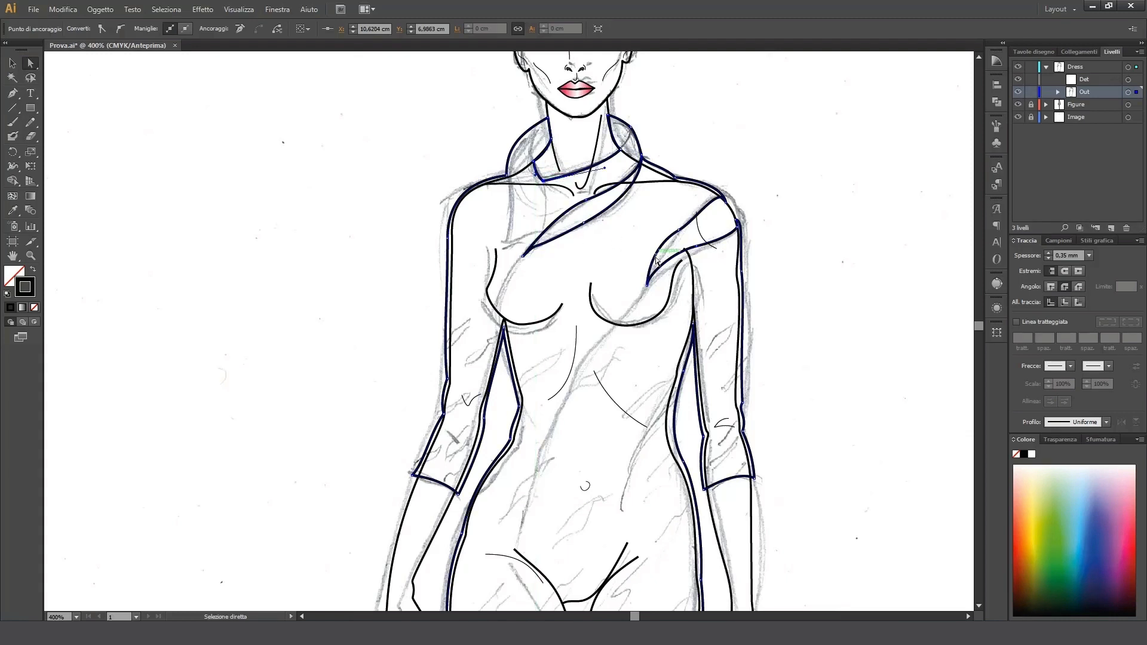
pyautogui.click(551, 139)
pyautogui.moveTo(545, 155); pyautogui.dragTo(546, 156)
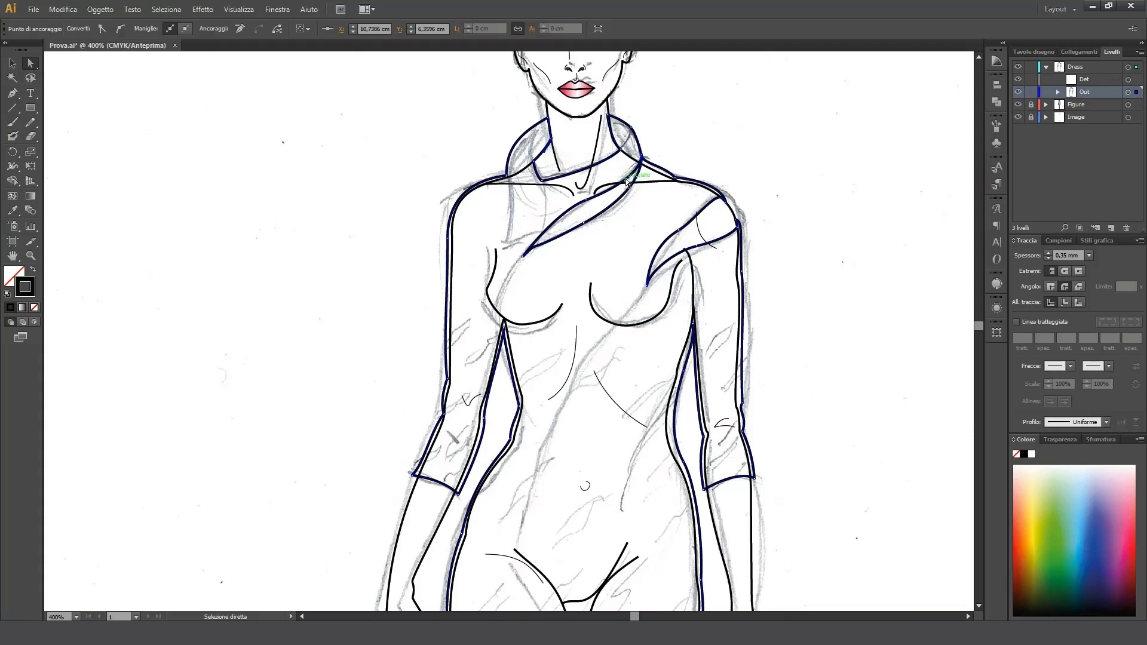
# - Nudge the collar's upper right-hand anchor slightly outward from the neck
pyautogui.click(608, 115)
pyautogui.press('Right')
pyautogui.press('Right')
pyautogui.press('Right')
# - Narrow the left-hand cuff by nudging its two corners inward and adjusting the outer corner's handle
pyautogui.click(413, 475)
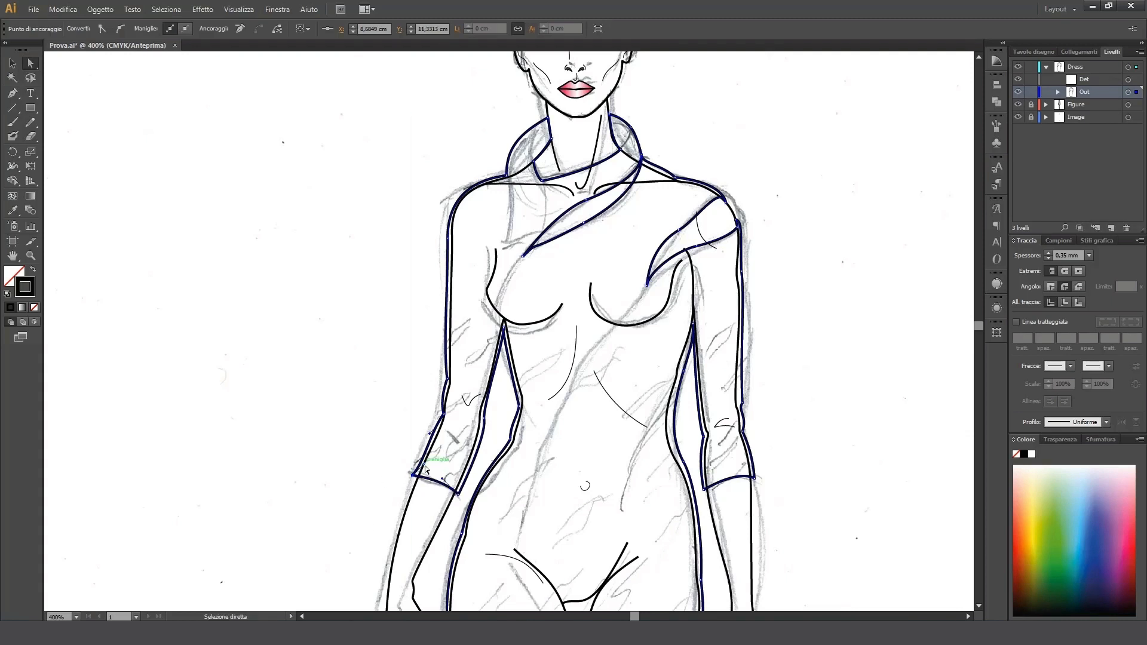
pyautogui.moveTo(424, 463); pyautogui.dragTo(421, 461)
pyautogui.press('Right')
pyautogui.click(458, 495)
pyautogui.press('Left')
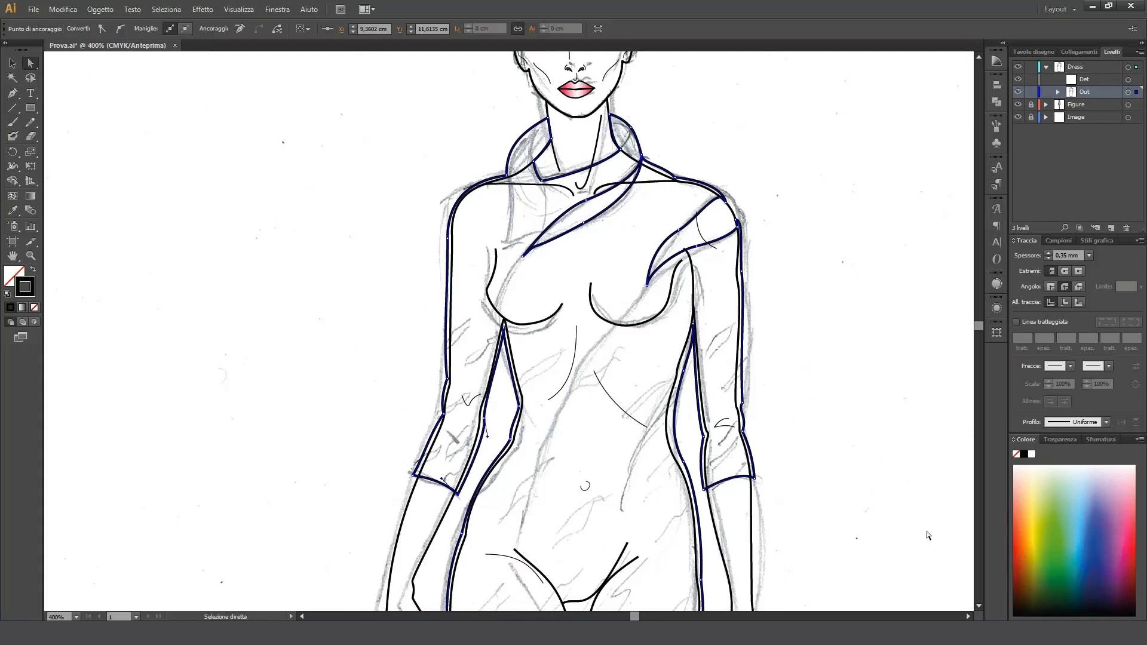
# - Nudge the right-hand cuff's inner corner to the right and lower the cuff's outer corner along the forearm
pyautogui.scroll(-5, 975, 604)
pyautogui.click(754, 292)
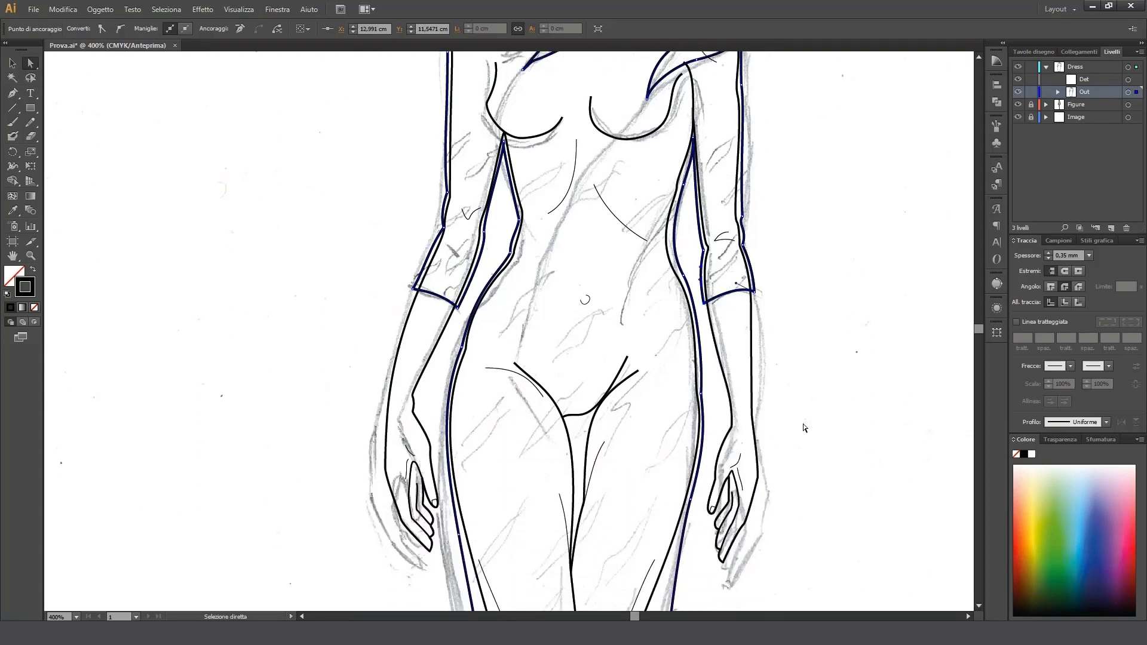
pyautogui.press('Right')
pyautogui.click(754, 292)
pyautogui.press('Down')
pyautogui.press('Down')
pyautogui.press('Down')
pyautogui.press('Down')
pyautogui.press('Down')
pyautogui.press('Down')
pyautogui.press('Down')
pyautogui.press('Down')
pyautogui.press('Down')
pyautogui.press('Down')
pyautogui.press('Down')
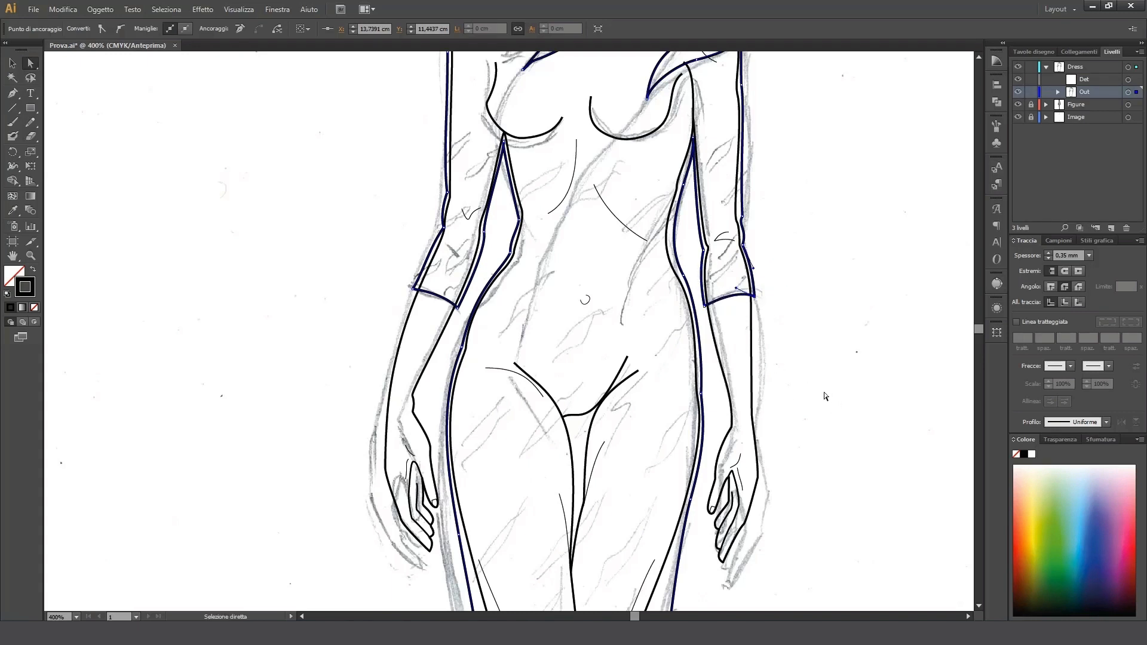
# - Move the outer elbow anchor of the right-hand sleeve slightly inward and up, adjusting its upper handle
pyautogui.click(744, 215)
pyautogui.press('Left')
pyautogui.press('Left')
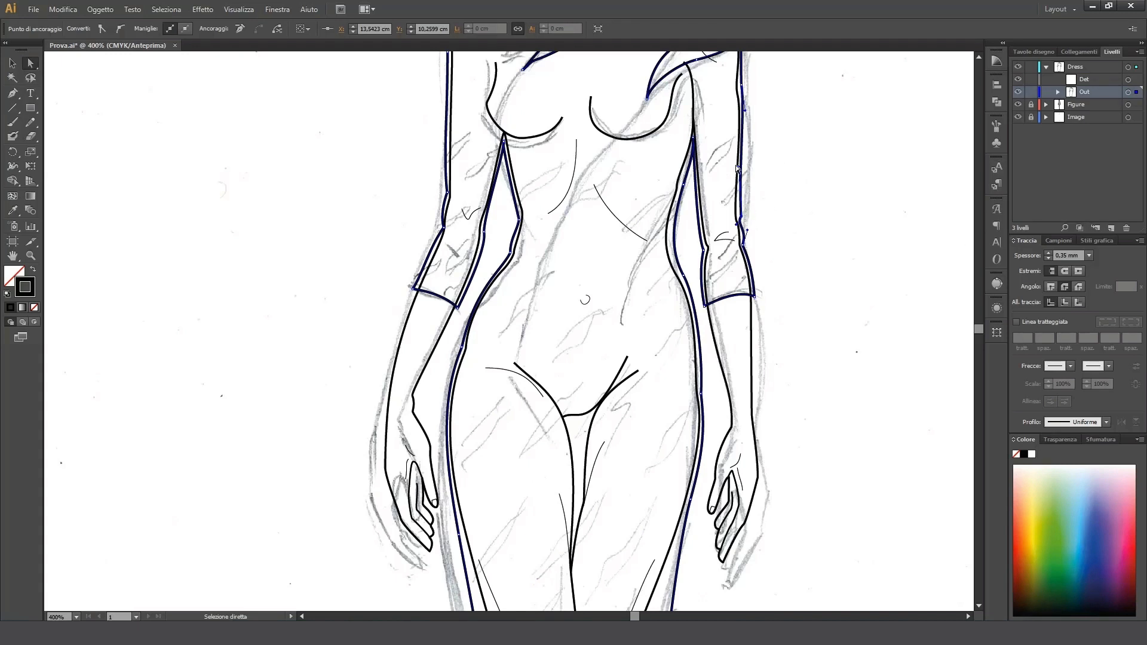
pyautogui.moveTo(740, 167); pyautogui.dragTo(743, 165)
pyautogui.press('Left')
pyautogui.press('Up')
pyautogui.press('Up')
# - Save the document with the refined dress outline
pyautogui.hotkey('ctrl', '-')
pyautogui.hotkey('ctrl', '-')
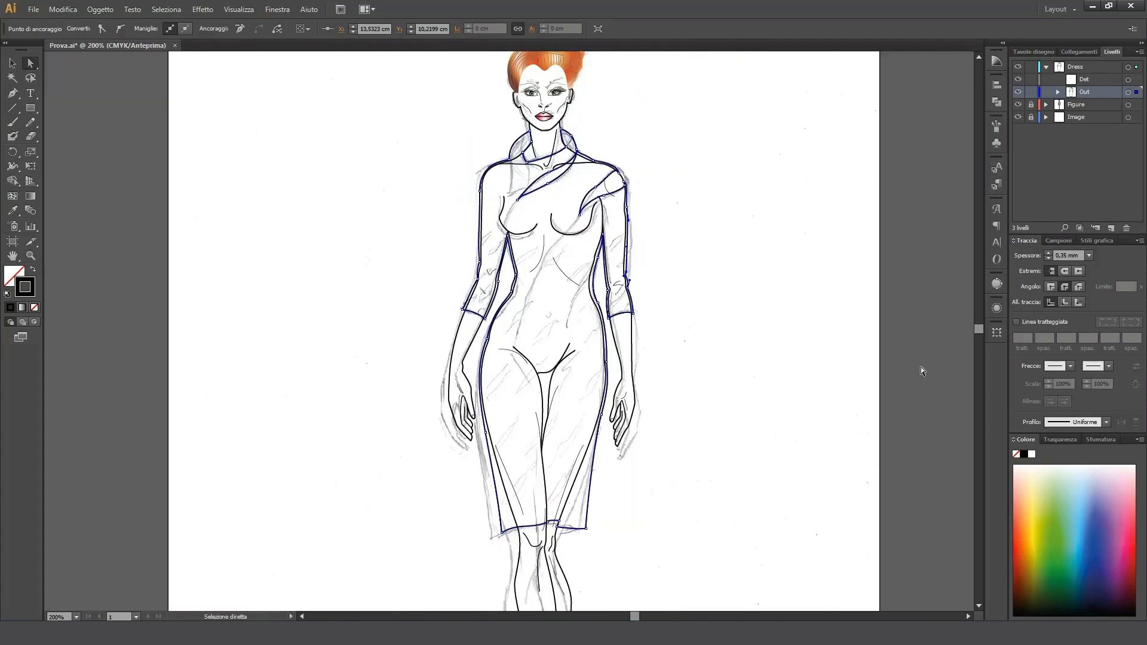
pyautogui.hotkey('ctrl', 's')
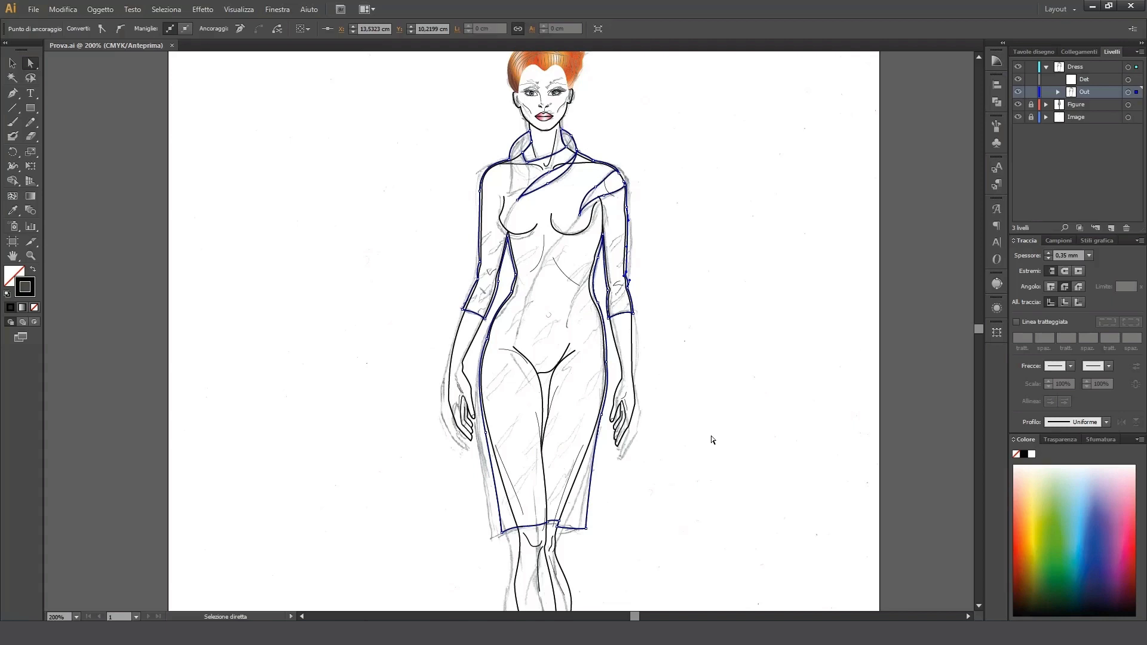